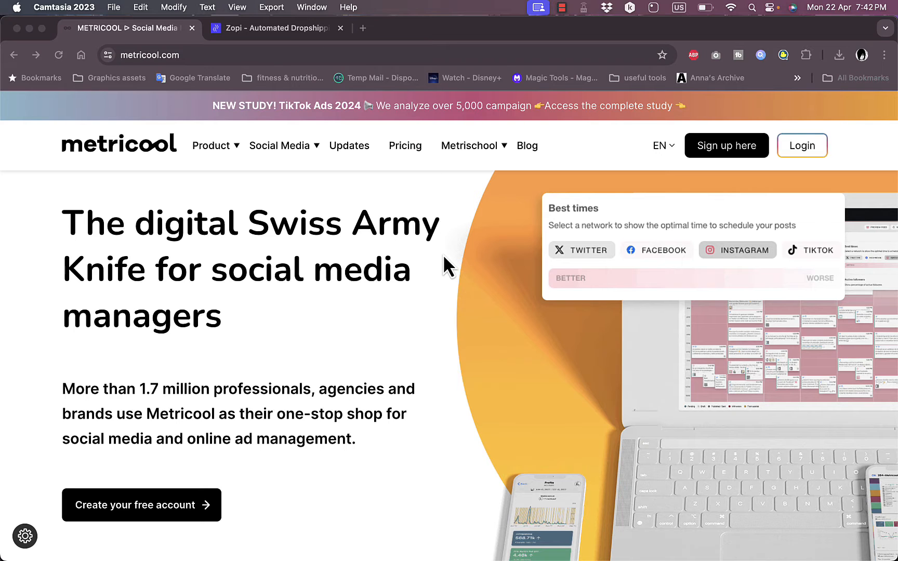
- Examine the homepage's introduction, client brands, time-saving benefits and the list of social media management features
scroll(443, 254, down, 5)
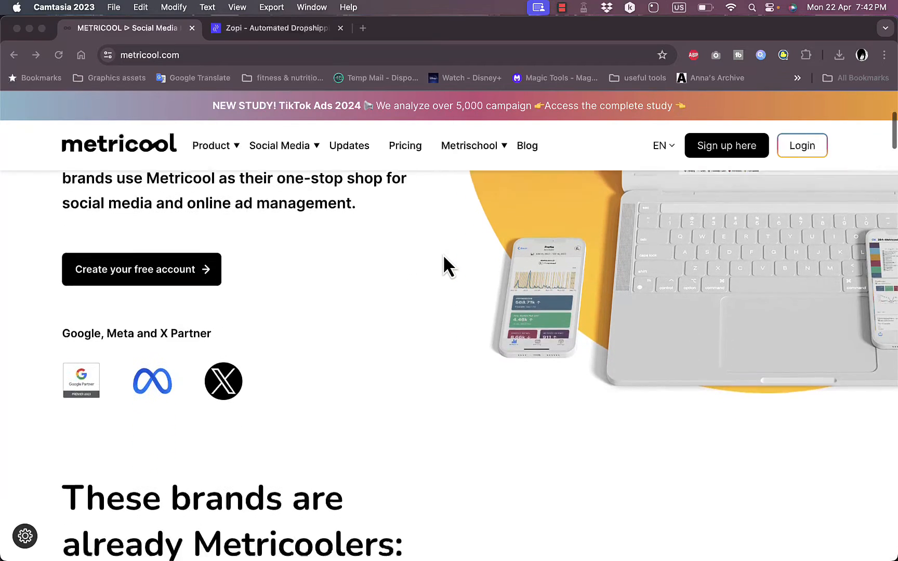
scroll(443, 254, up, 2)
scroll(443, 254, up, 3)
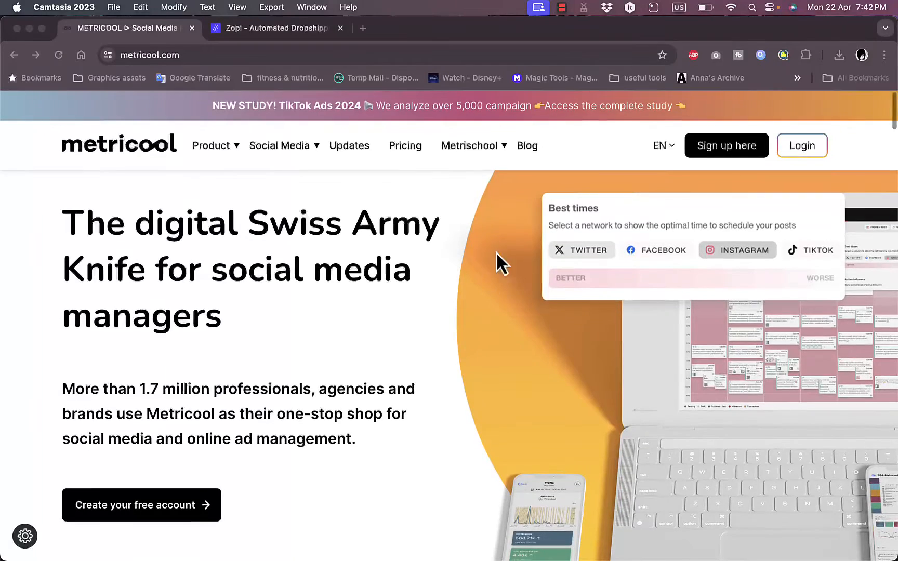
scroll(430, 280, down, 10)
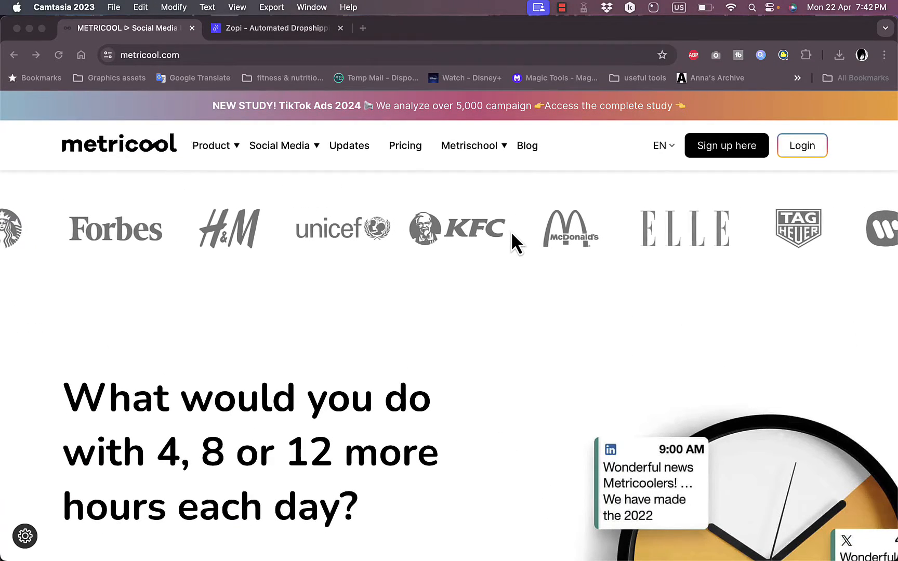
scroll(423, 248, down, 5)
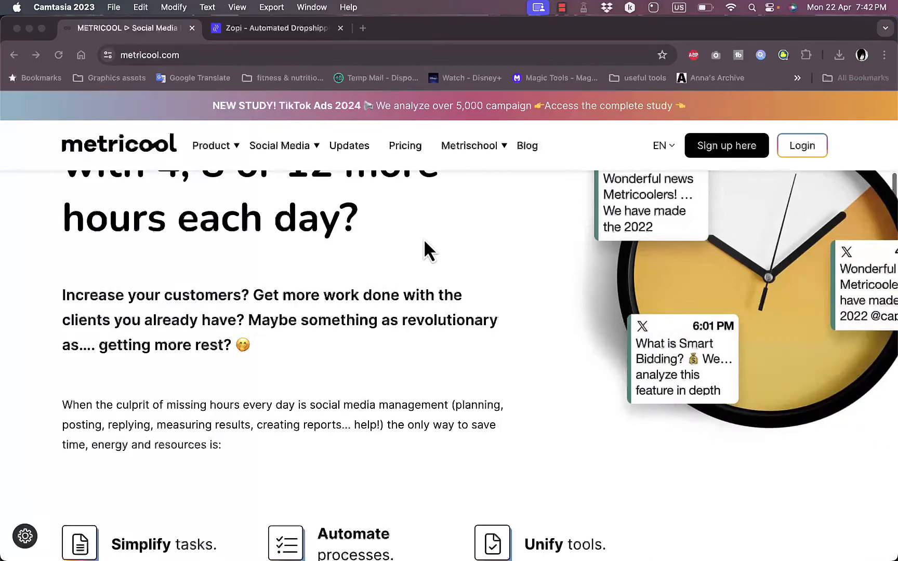
scroll(335, 301, down, 5)
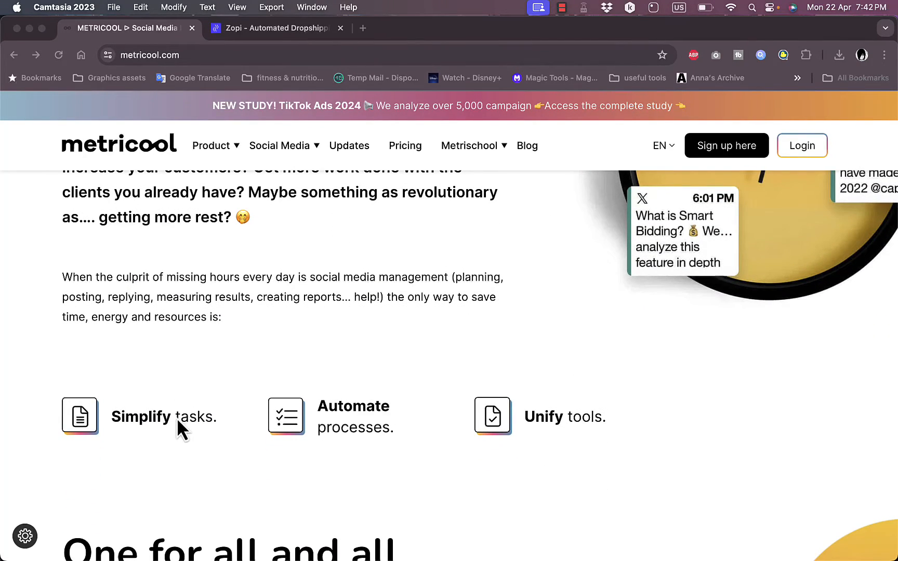
scroll(368, 387, down, 2)
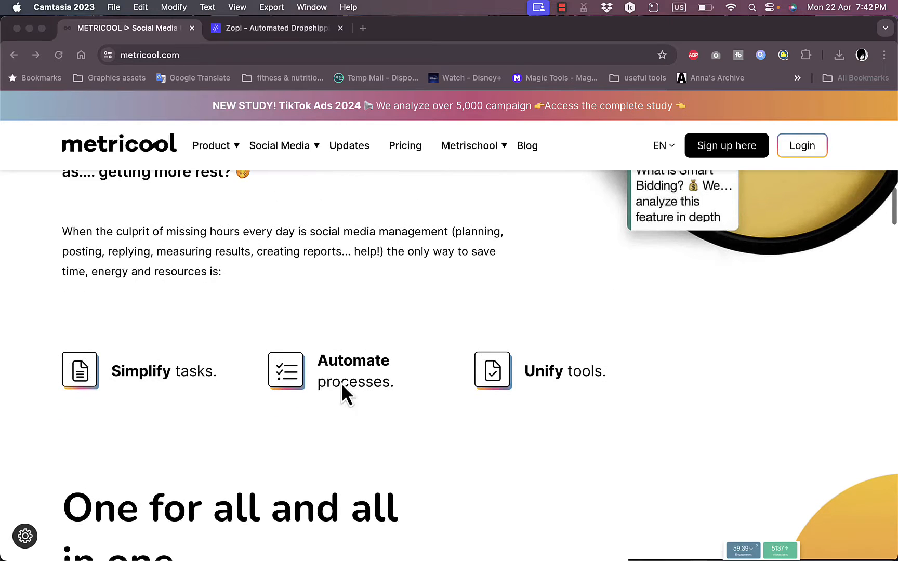
scroll(318, 402, down, 10)
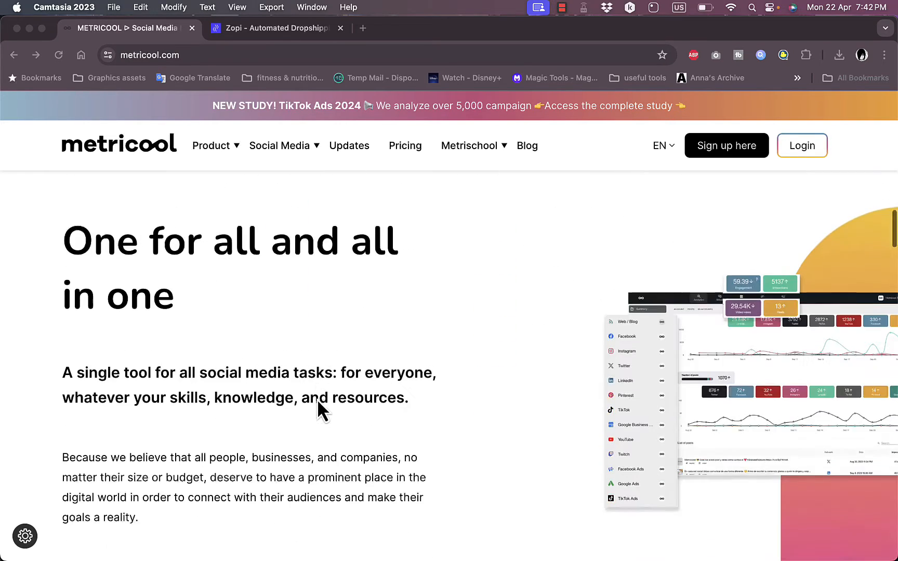
scroll(385, 364, down, 6)
scroll(385, 364, down, 15)
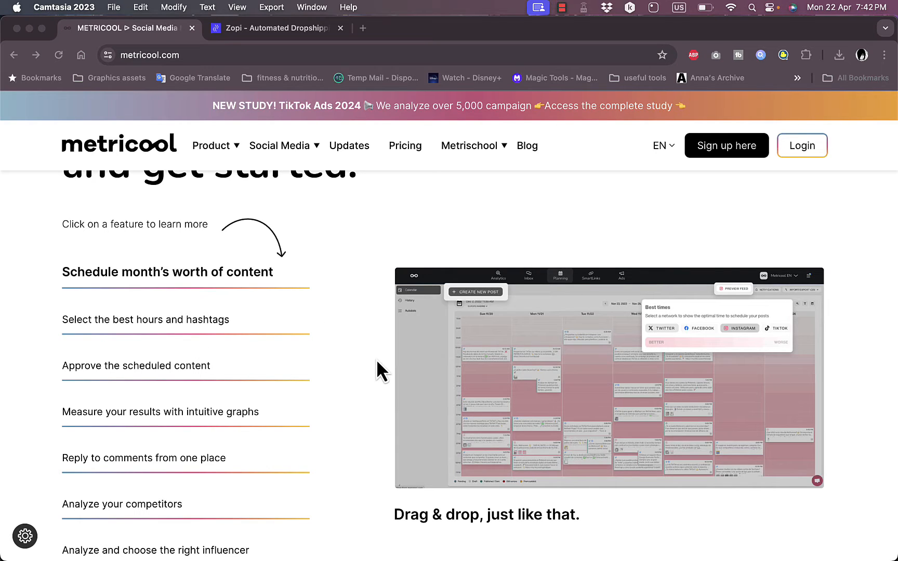
scroll(356, 376, down, 2)
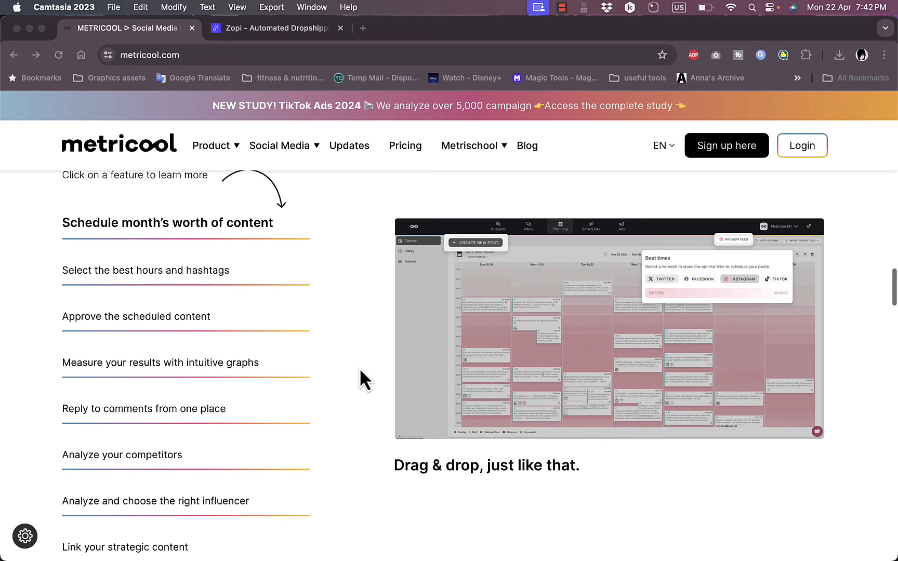
scroll(359, 368, down, 5)
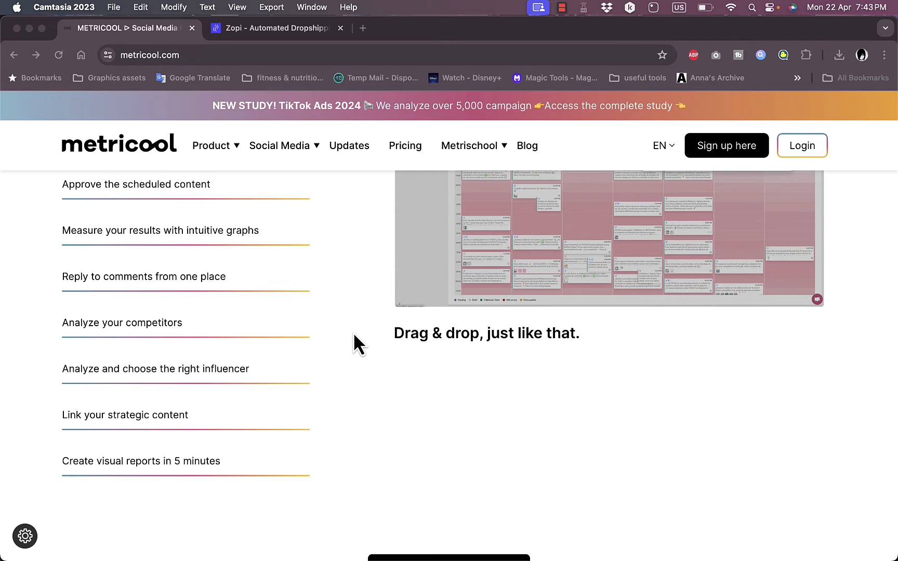
- Examine the homepage's authorized social networks, customer reviews and customer support FAQ, ending back at the page's beginning
scroll(354, 335, down, 5)
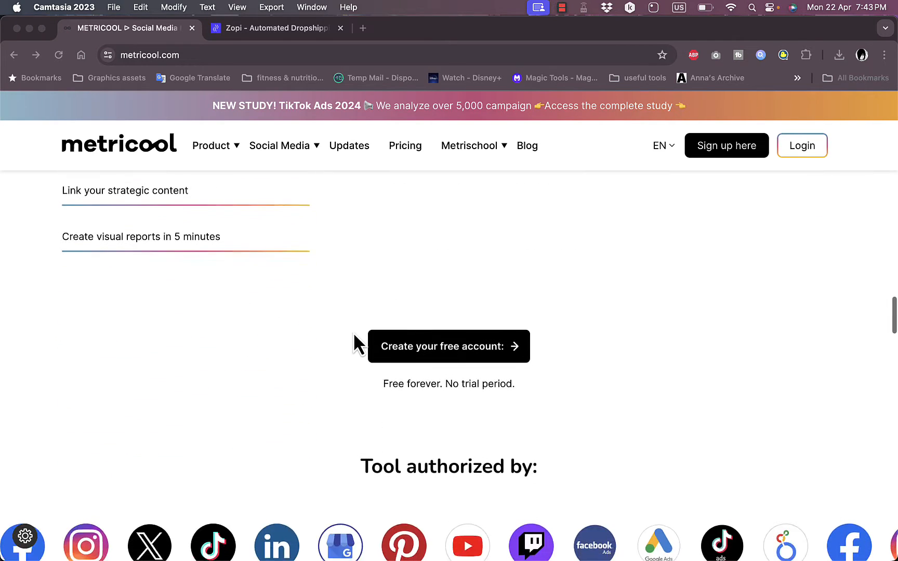
scroll(353, 332, down, 6)
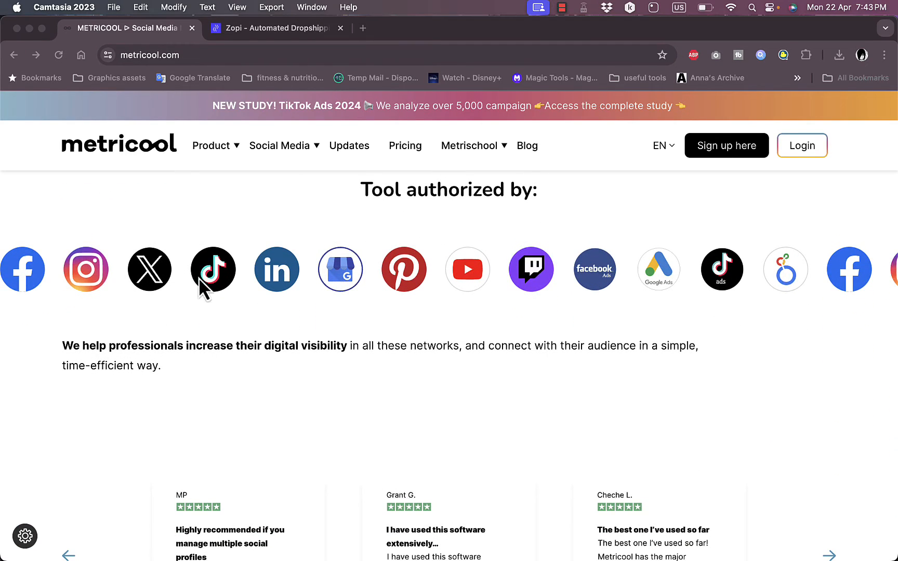
scroll(545, 271, up, 1)
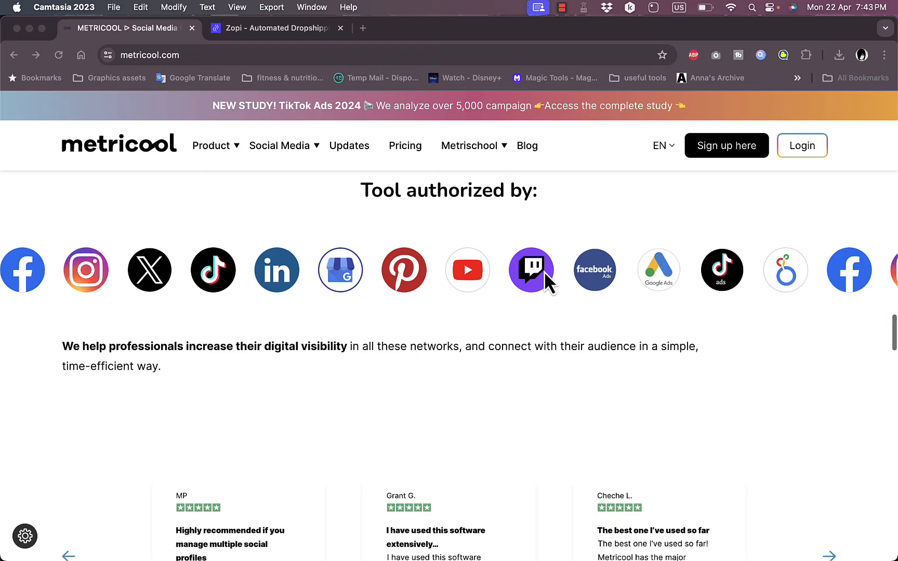
click(544, 272)
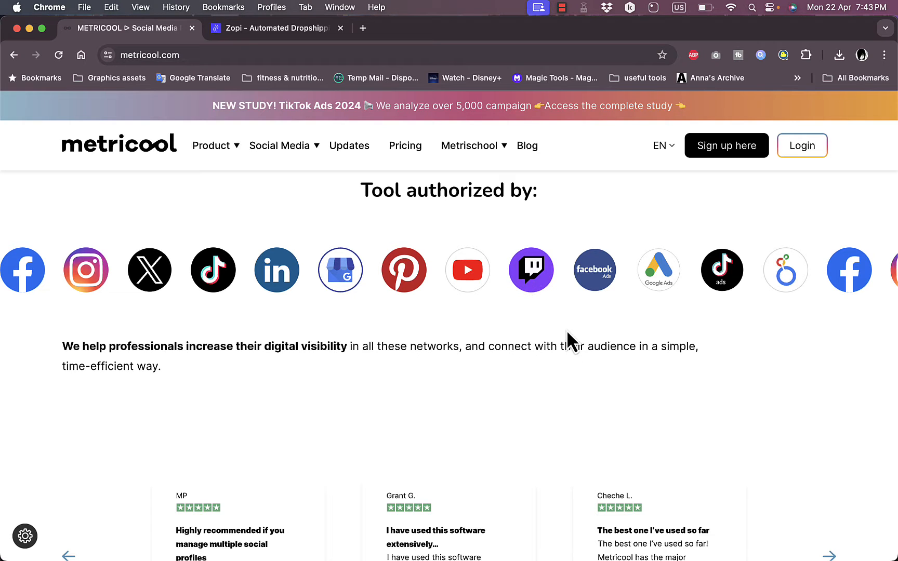
scroll(381, 366, down, 8)
scroll(381, 366, up, 2)
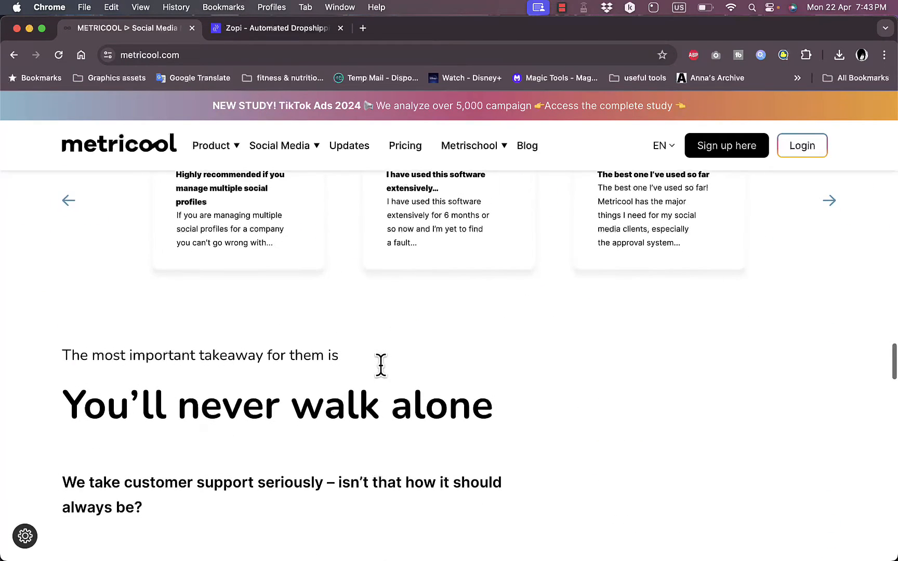
scroll(350, 305, up, 5)
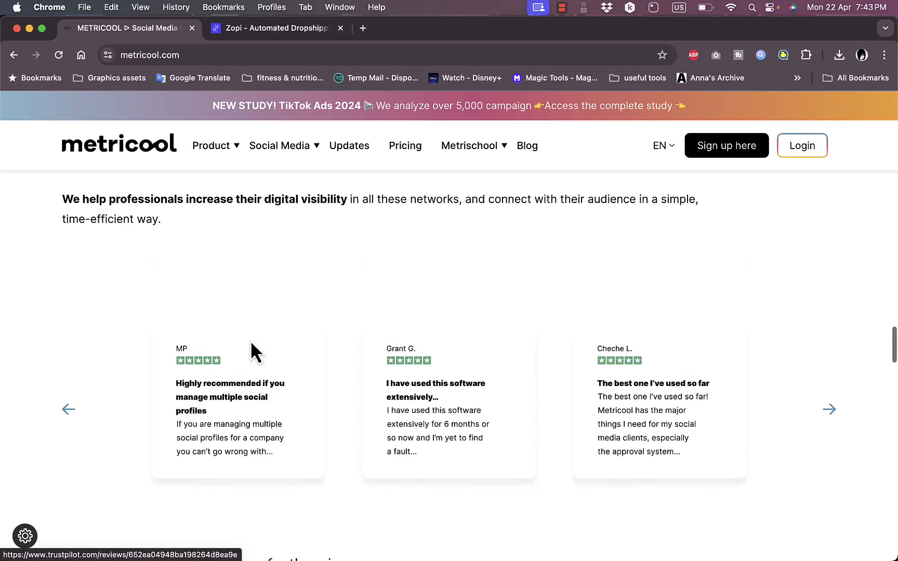
scroll(415, 317, down, 10)
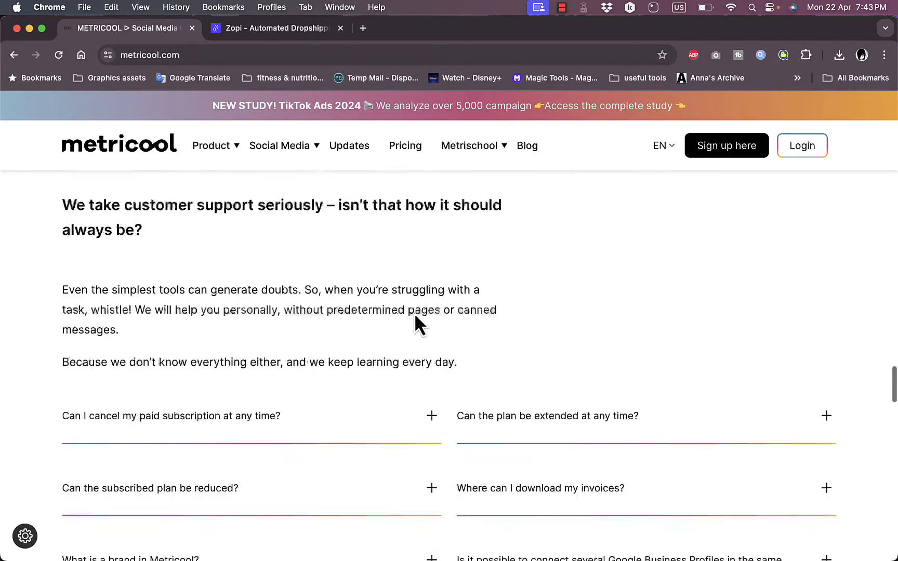
scroll(414, 317, down, 10)
scroll(415, 317, up, 9)
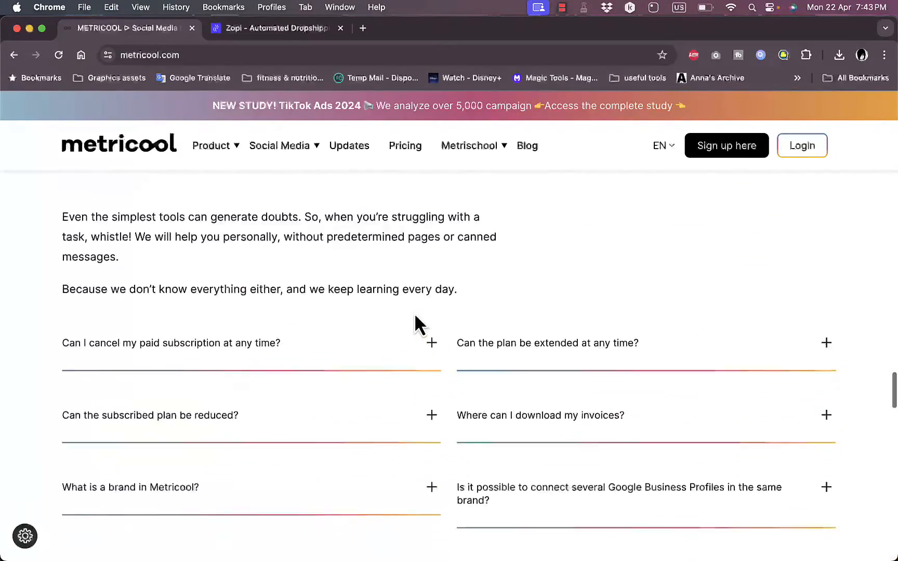
scroll(415, 317, down, 10)
scroll(415, 317, up, 20)
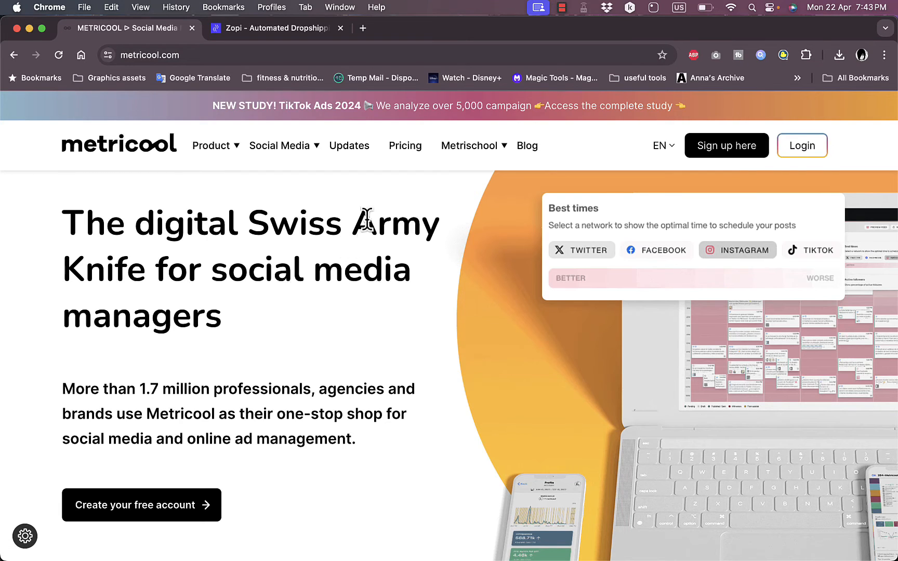
- Open the pricing page and compare the prices, features and brand limits of the Free, Starter, Advanced and Enterprise plans
click(405, 150)
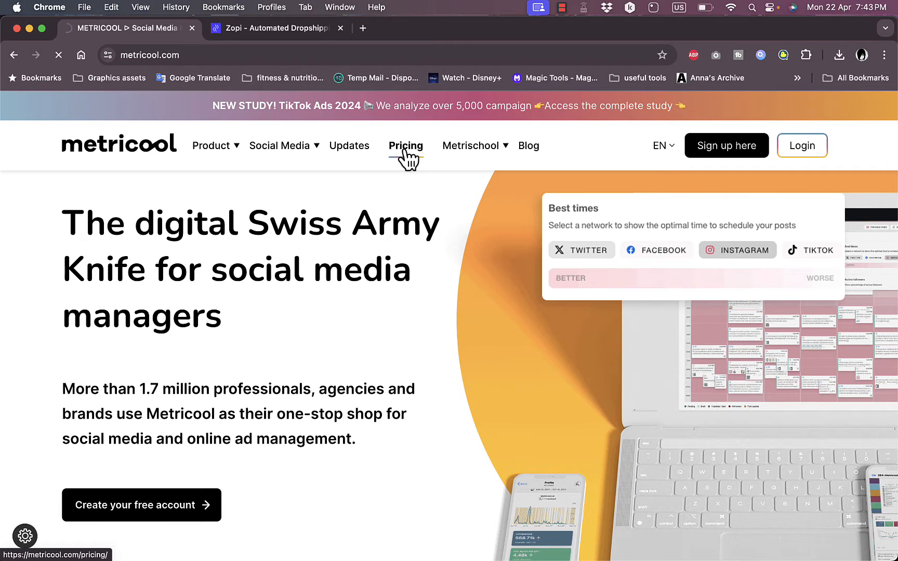
scroll(405, 345, down, 3)
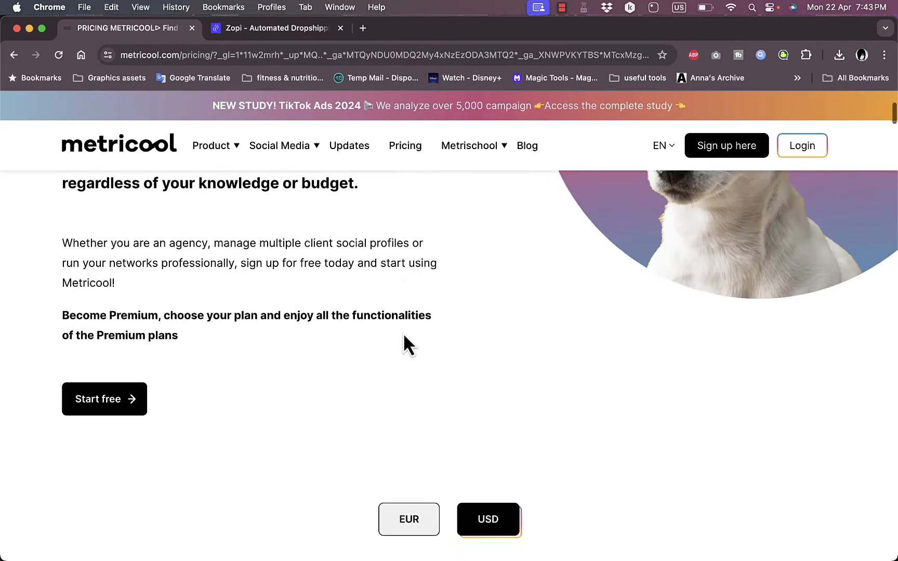
scroll(405, 343, down, 5)
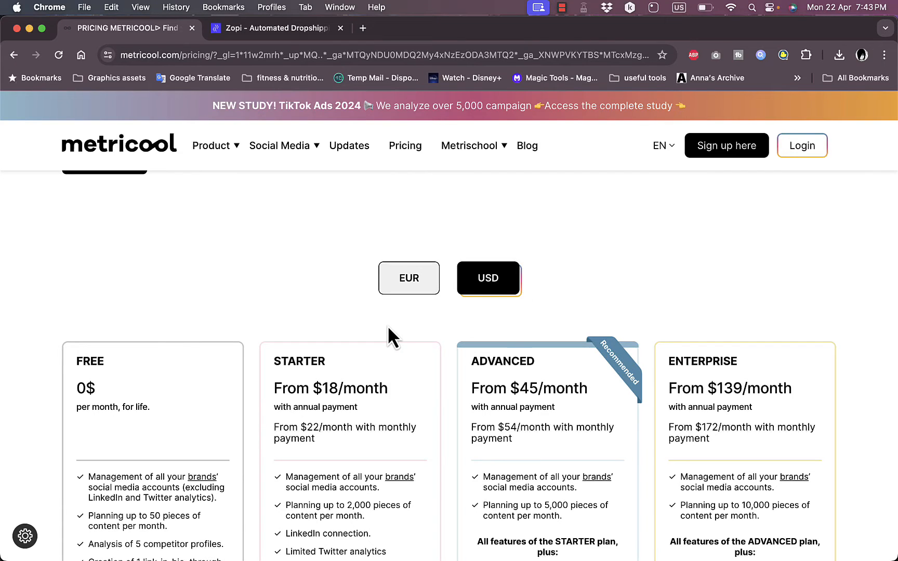
scroll(387, 325, down, 2)
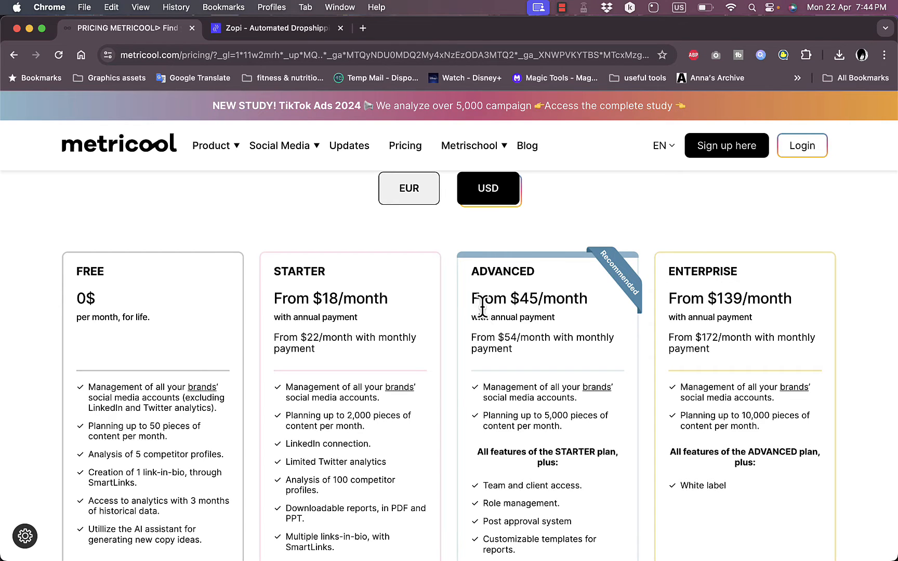
scroll(480, 312, down, 3)
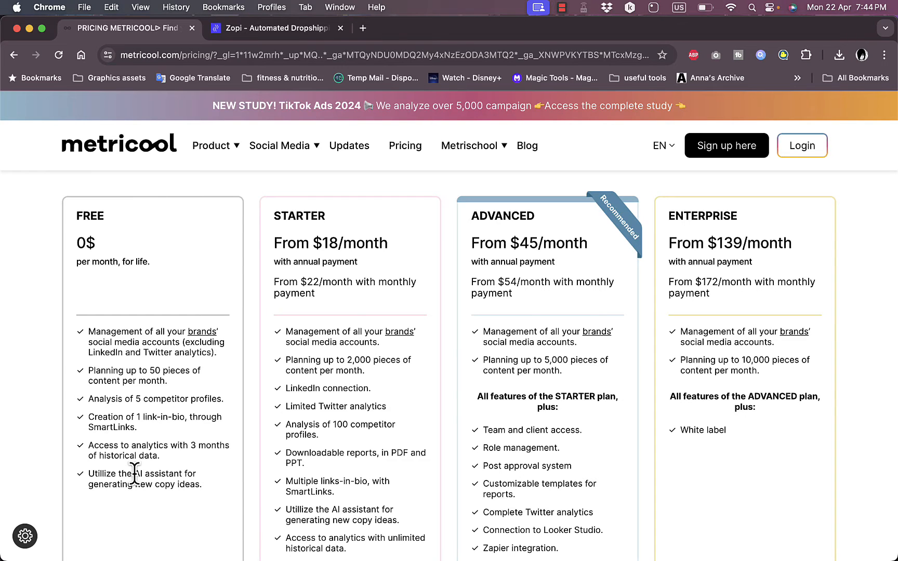
scroll(246, 487, down, 2)
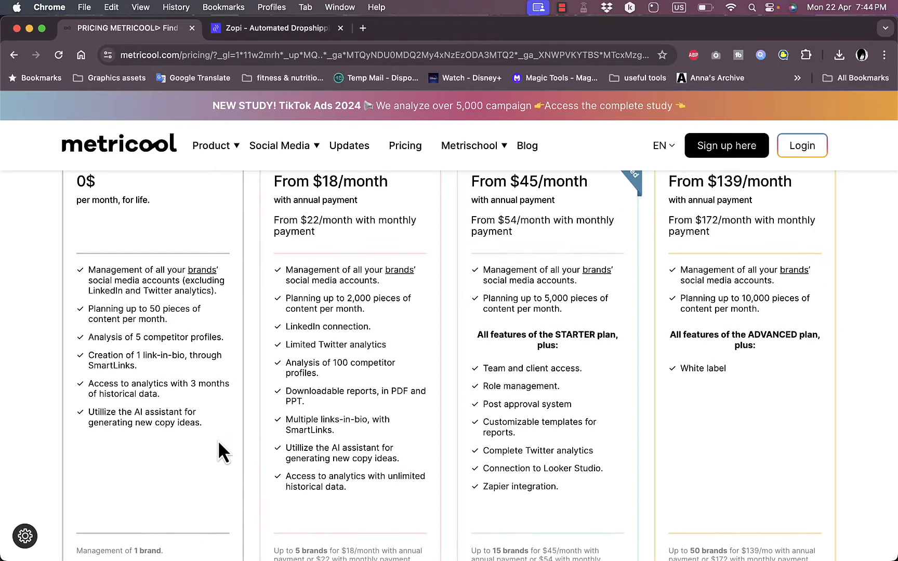
scroll(218, 443, down, 2)
scroll(217, 439, down, 1)
scroll(217, 440, up, 3)
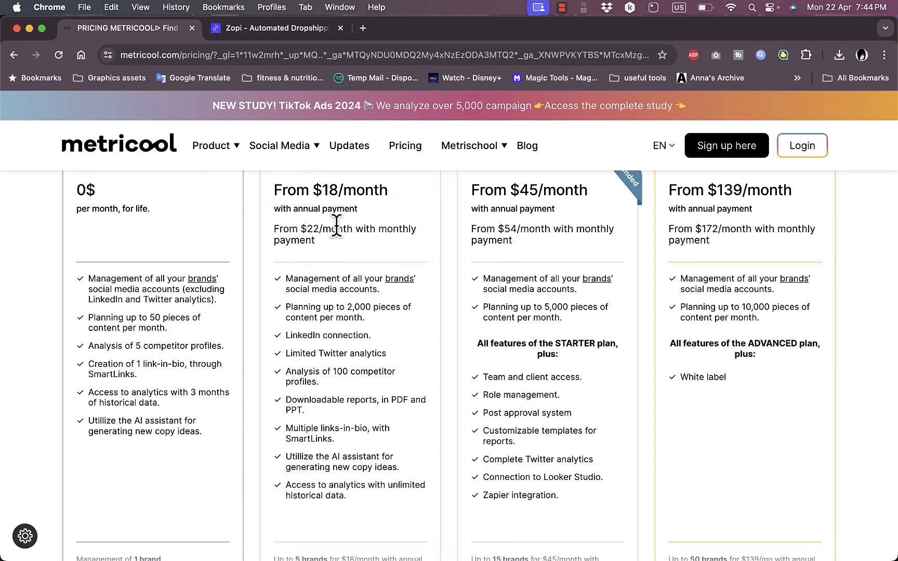
scroll(247, 352, down, 5)
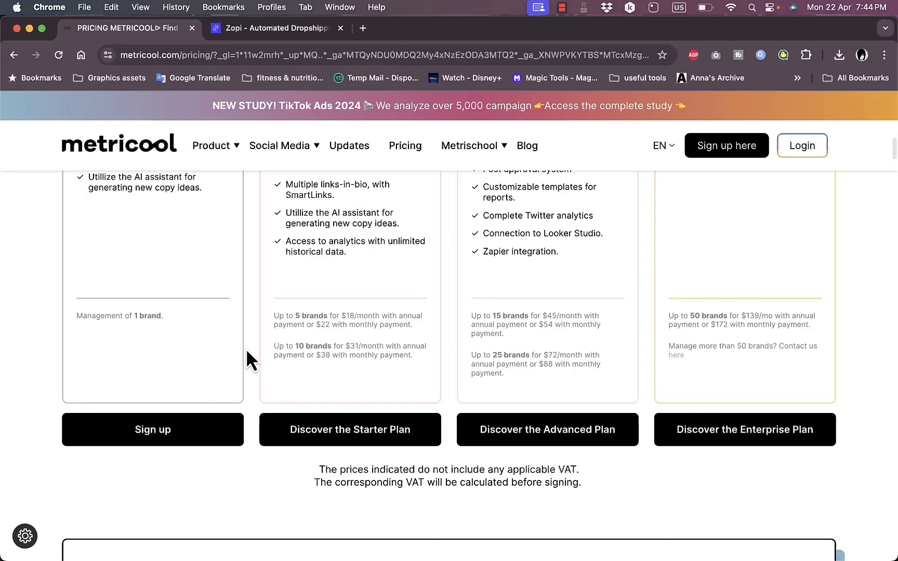
- Open the sign-up form for the Free plan and review its email, password and legal terms fields
click(157, 439)
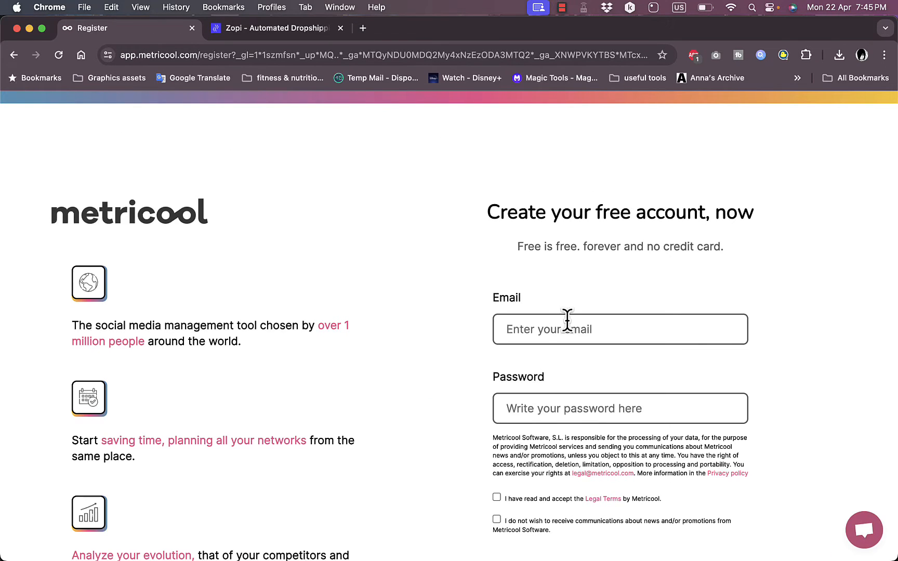
scroll(568, 320, down, 4)
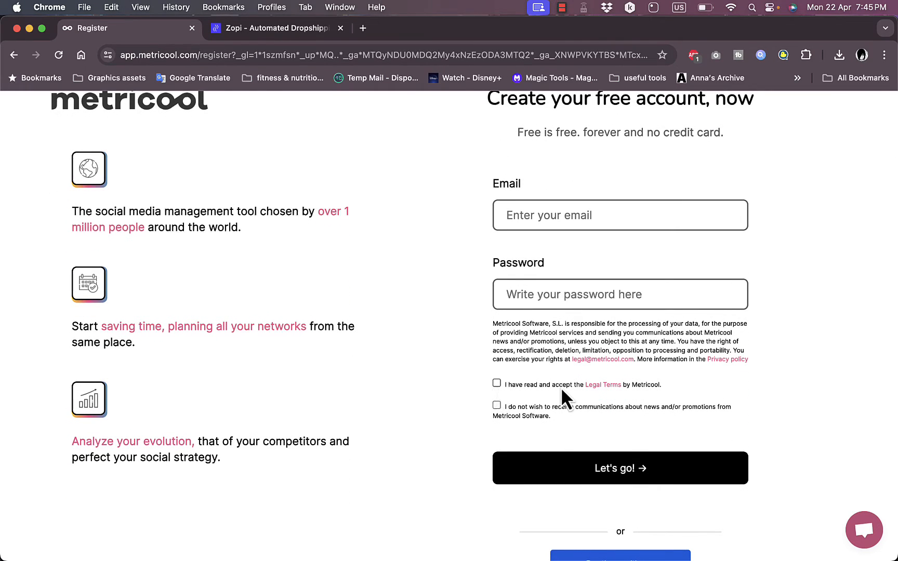
scroll(627, 345, up, 2)
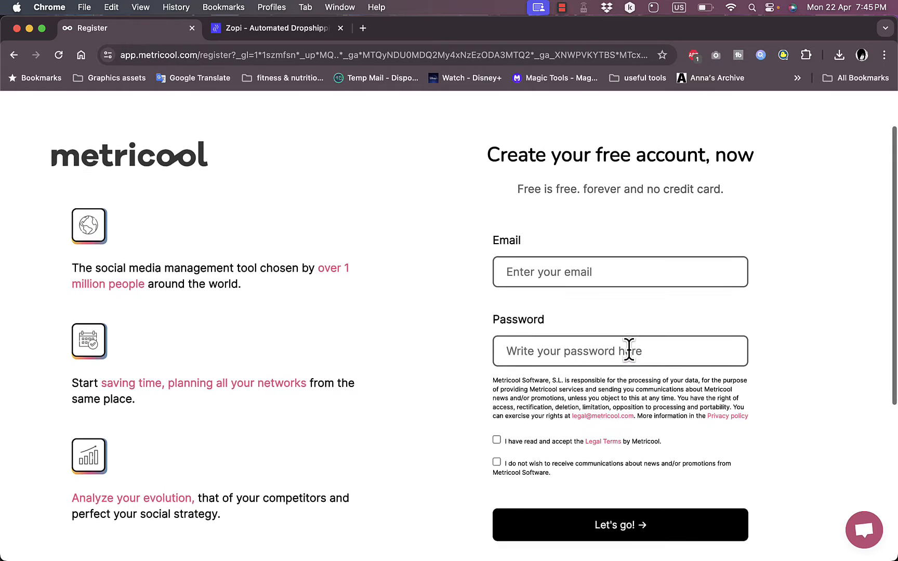
scroll(629, 348, up, 1)
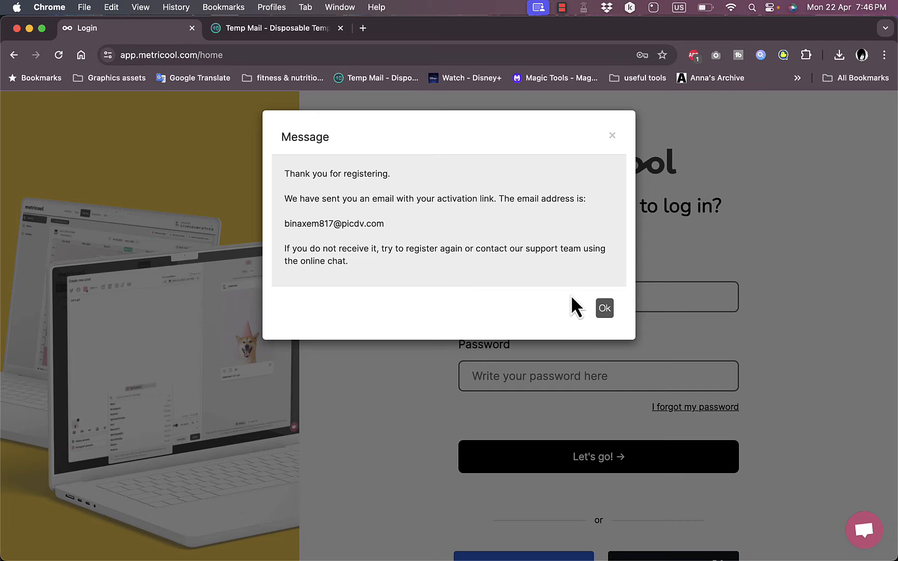
- Dismiss the registration message, switch to Temp Mail and verify the email address from the "Complete your Metricool sign up" message
click(604, 308)
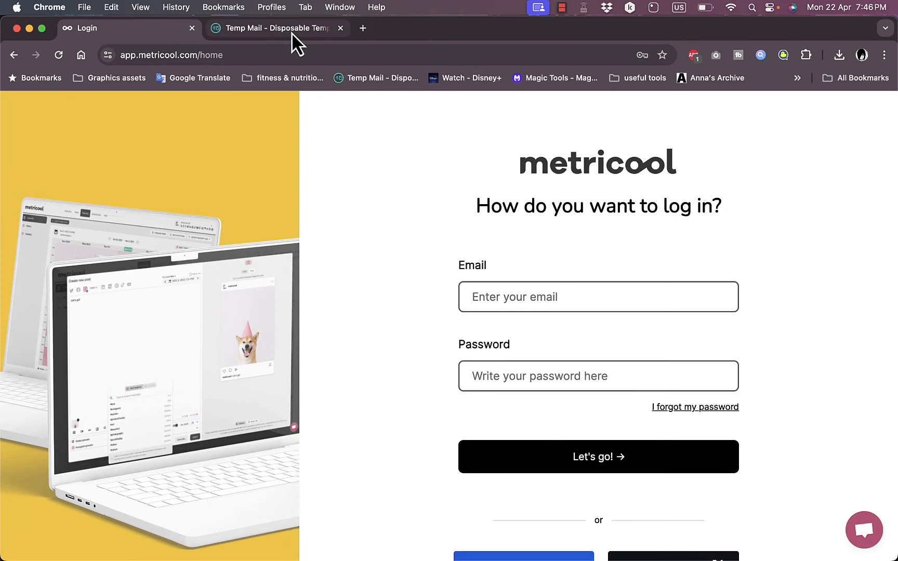
click(292, 30)
scroll(405, 357, down, 5)
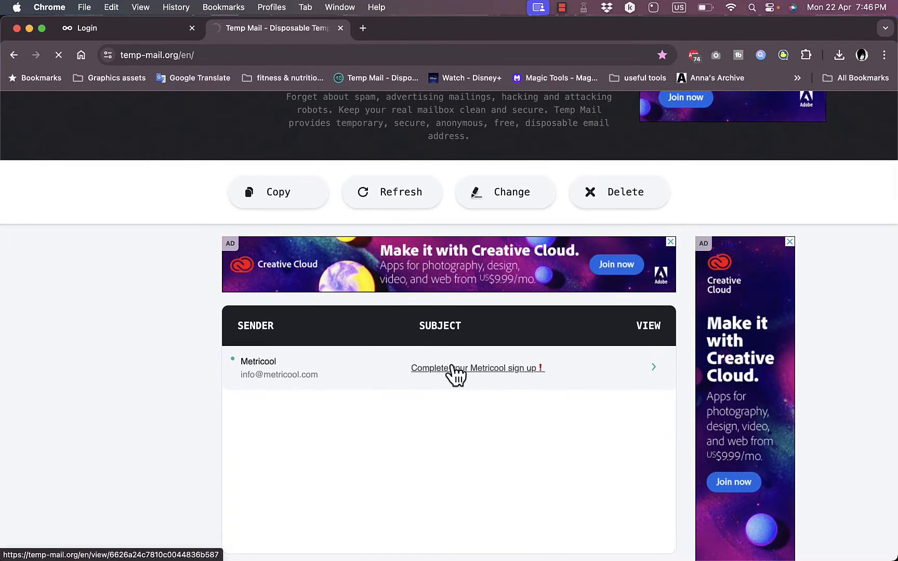
click(453, 368)
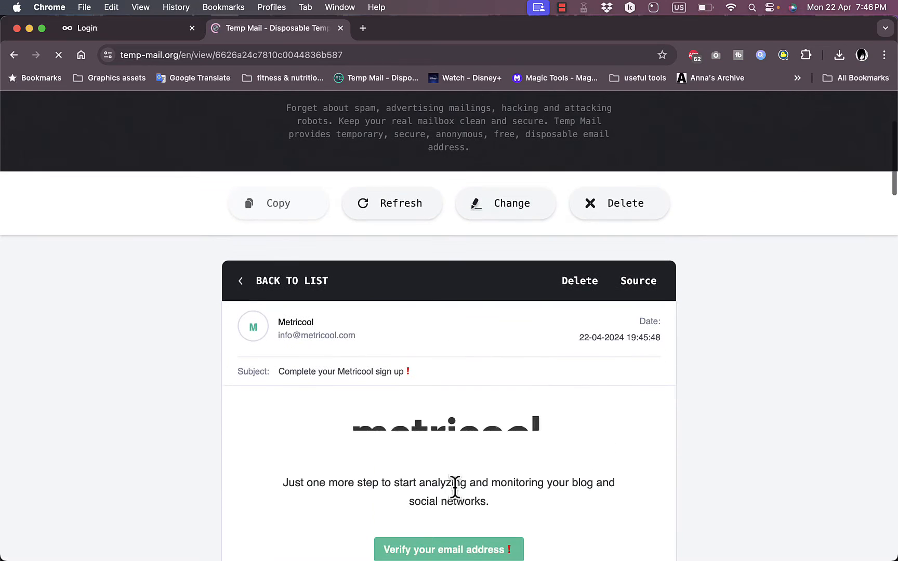
click(448, 549)
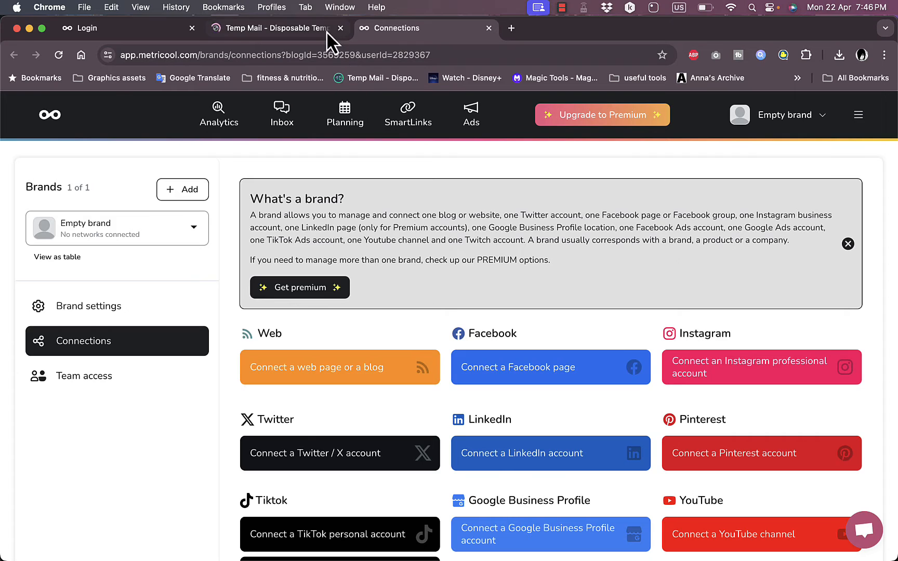
- Close the Temp Mail tab and examine the social network, ads and Looker Studio connections available for the brand
click(341, 28)
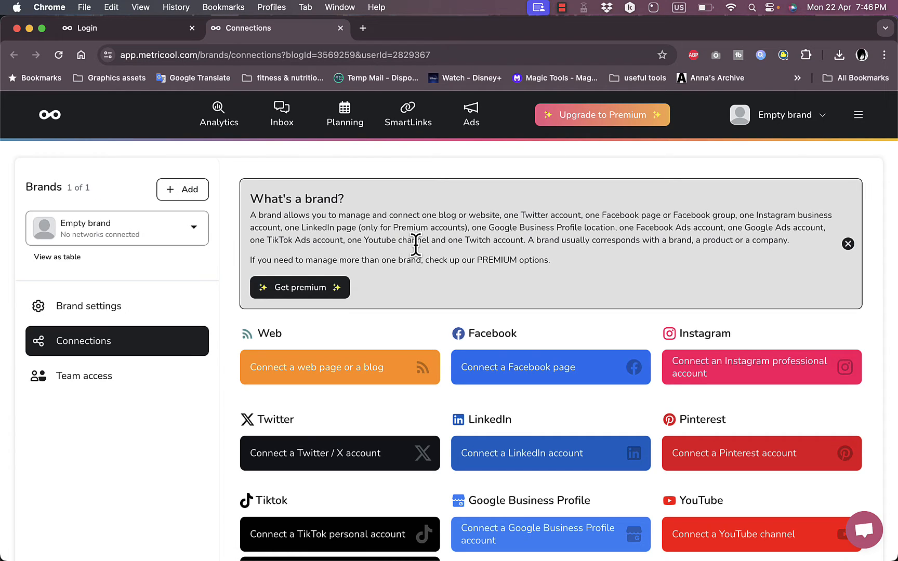
scroll(500, 331, down, 5)
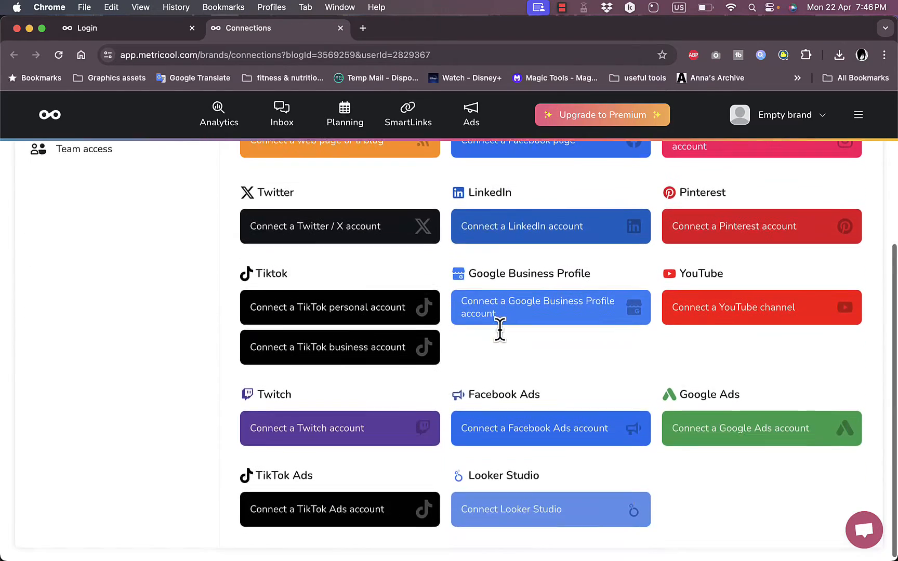
scroll(500, 333, up, 3)
scroll(500, 331, up, 1)
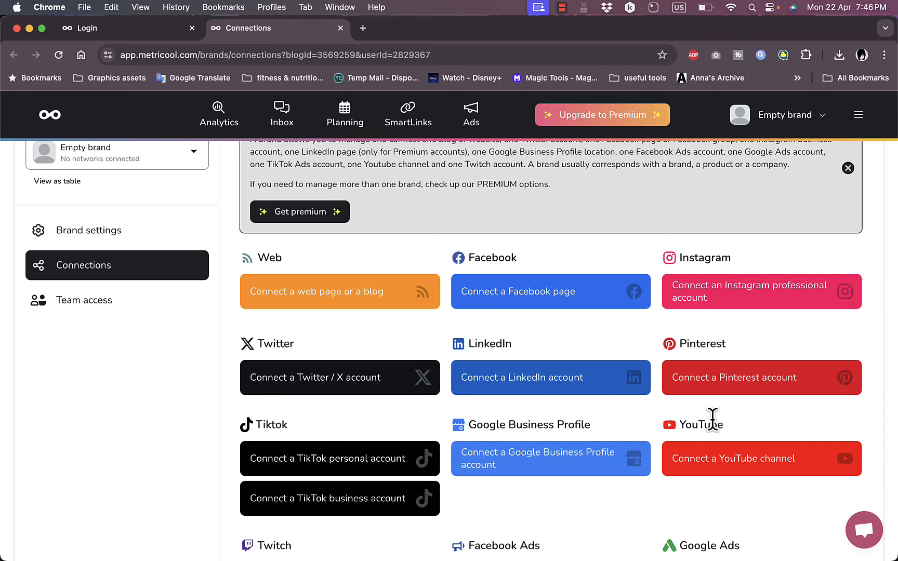
scroll(711, 421, down, 3)
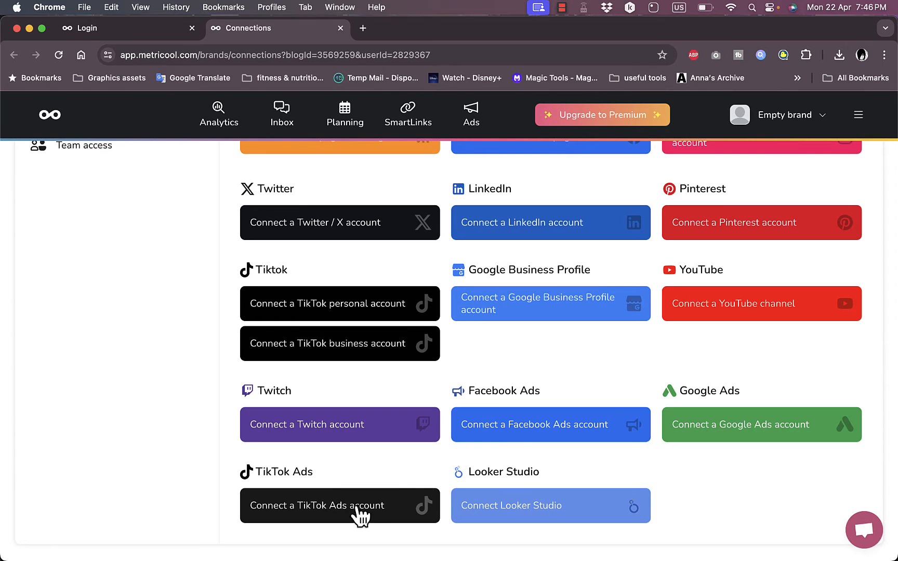
scroll(546, 422, up, 5)
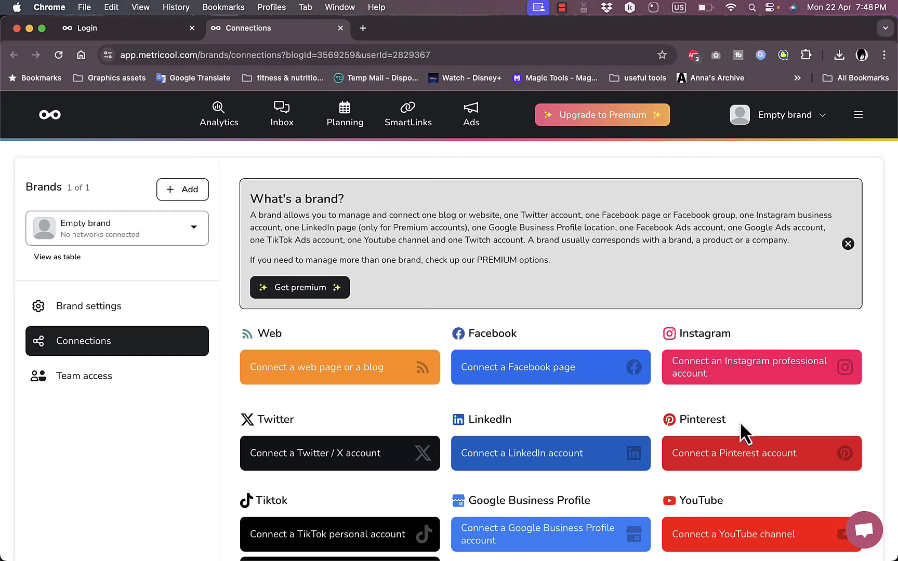
- Connect a Pinterest account to the brand by granting access, and view the Twitter authorization window before closing it
click(741, 455)
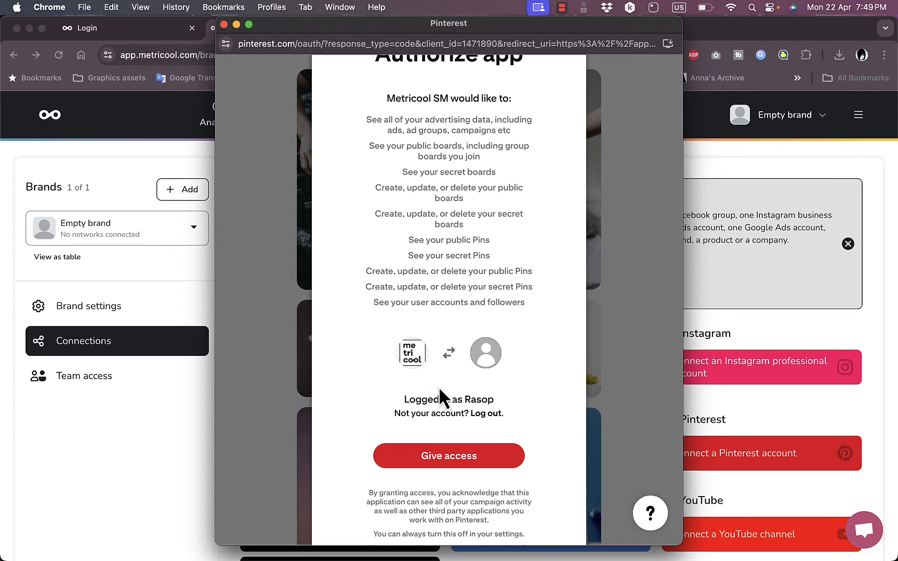
click(443, 456)
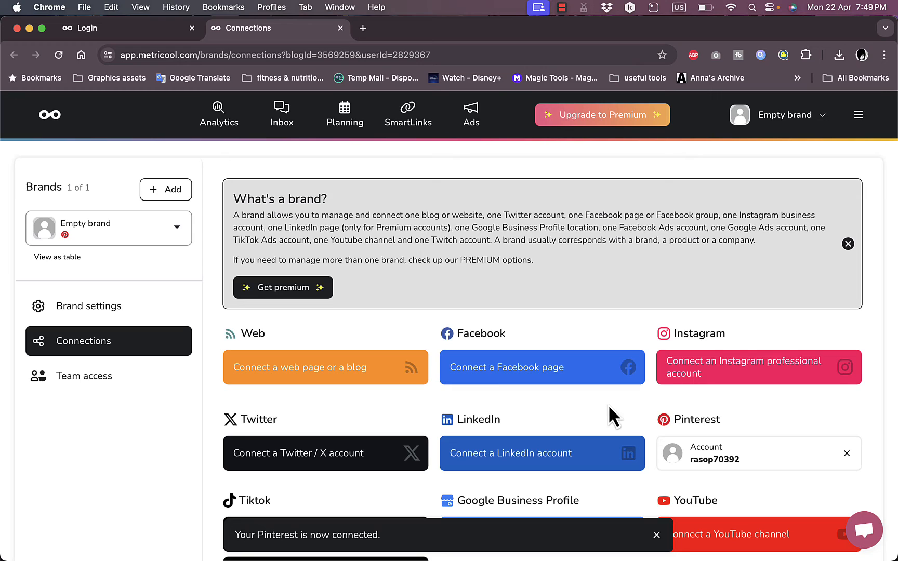
click(345, 457)
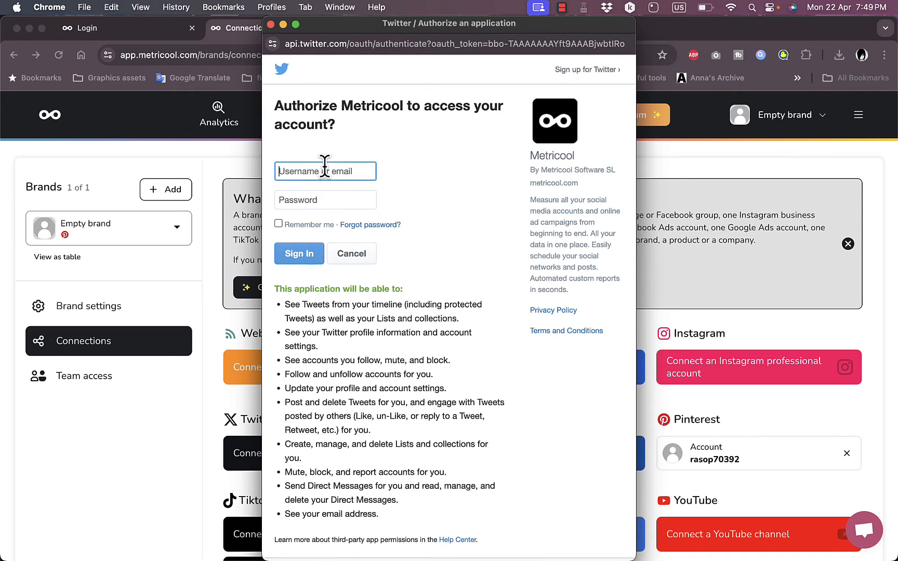
key(super+w)
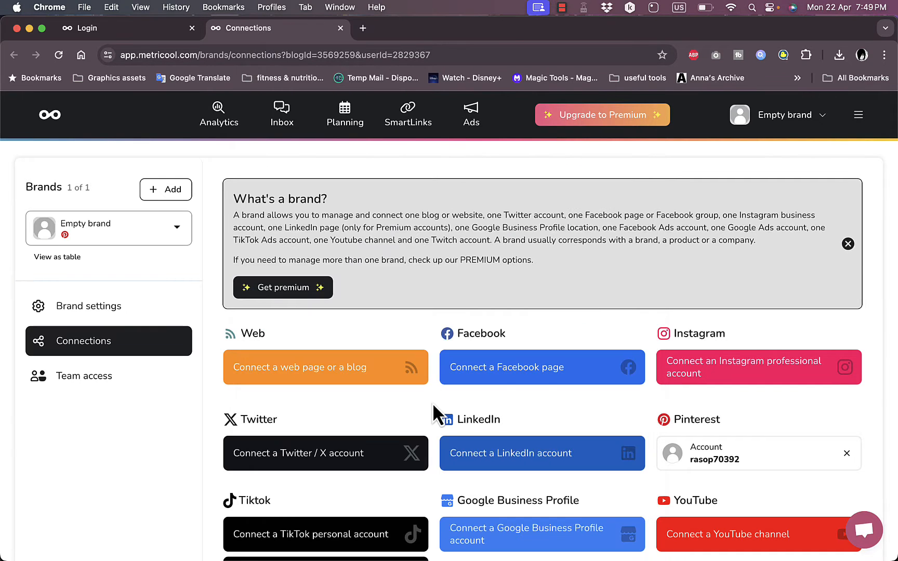
- Connect a TikTok personal account to the brand and dismiss the uppermost notification
scroll(729, 488, down, 5)
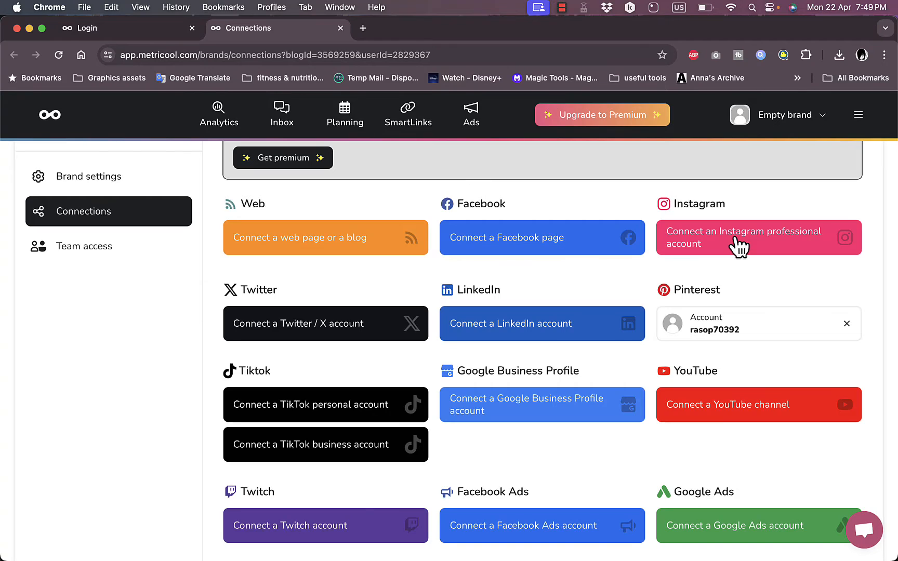
click(323, 414)
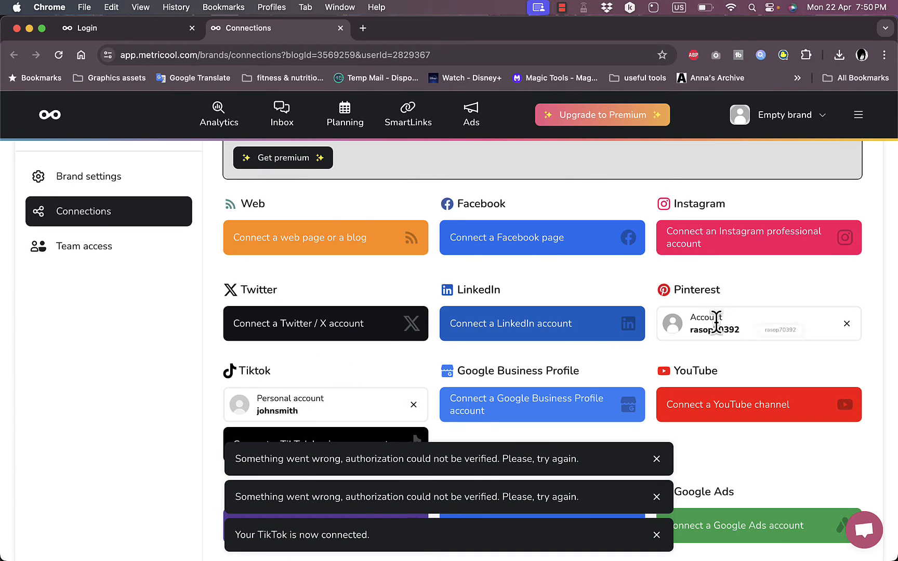
click(657, 458)
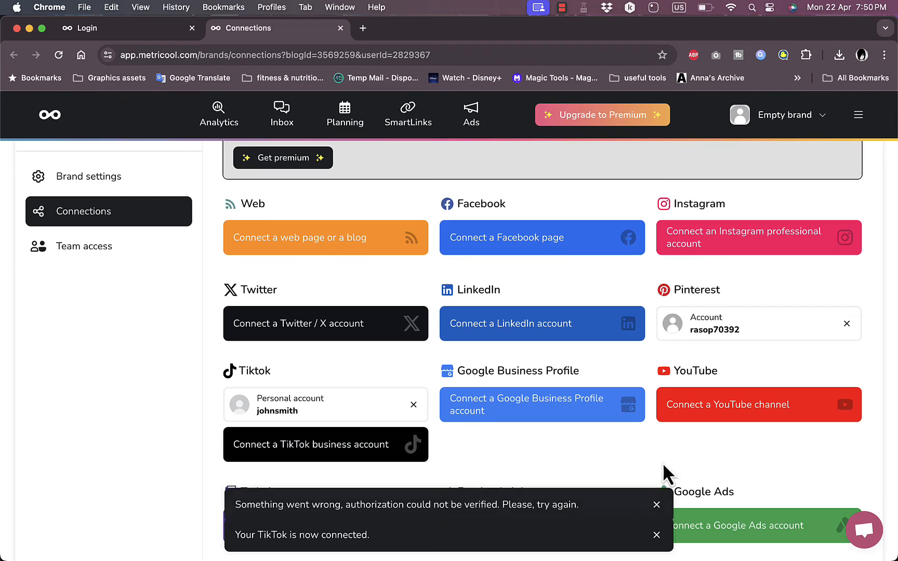
- Open Analytics, save the engagement ratio formula as Ratio x 100 and look through the Pinterest analytics page
scroll(129, 255, up, 5)
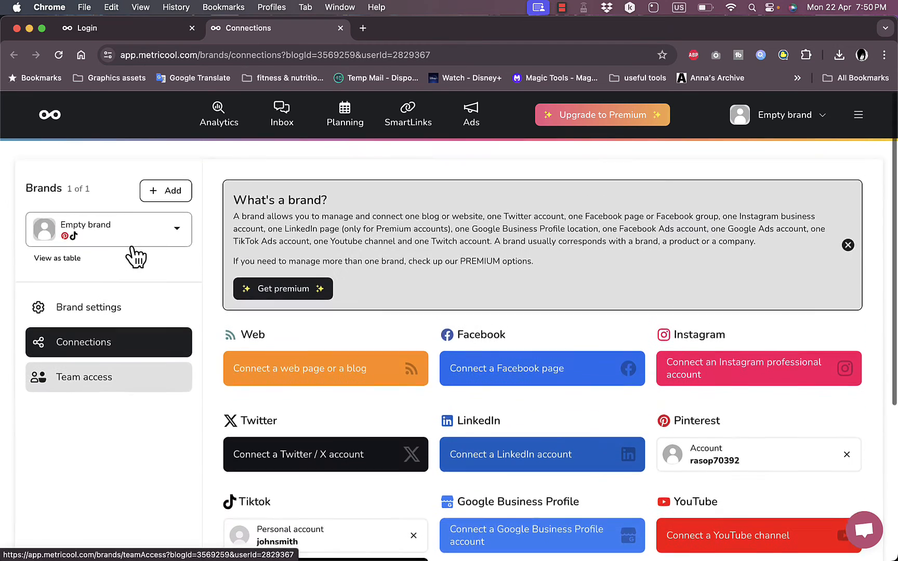
click(229, 120)
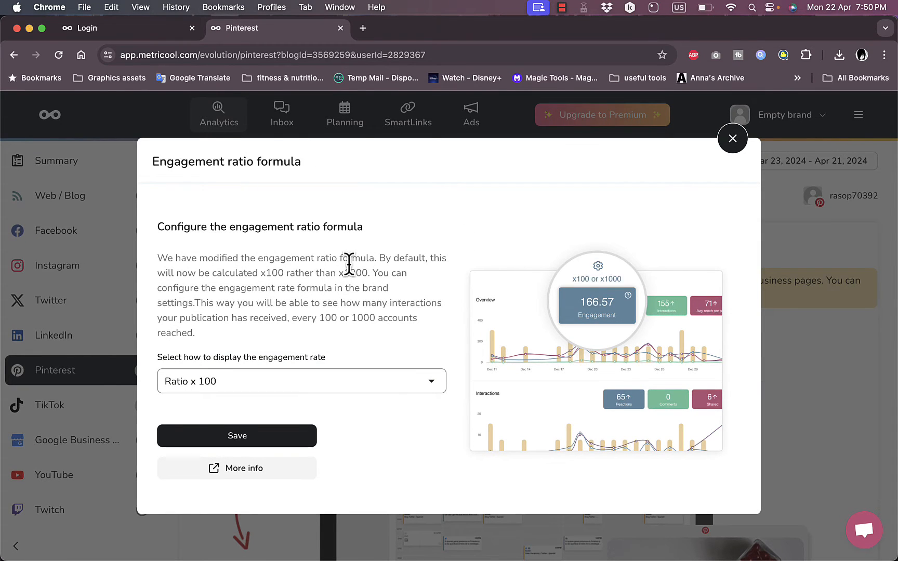
click(242, 434)
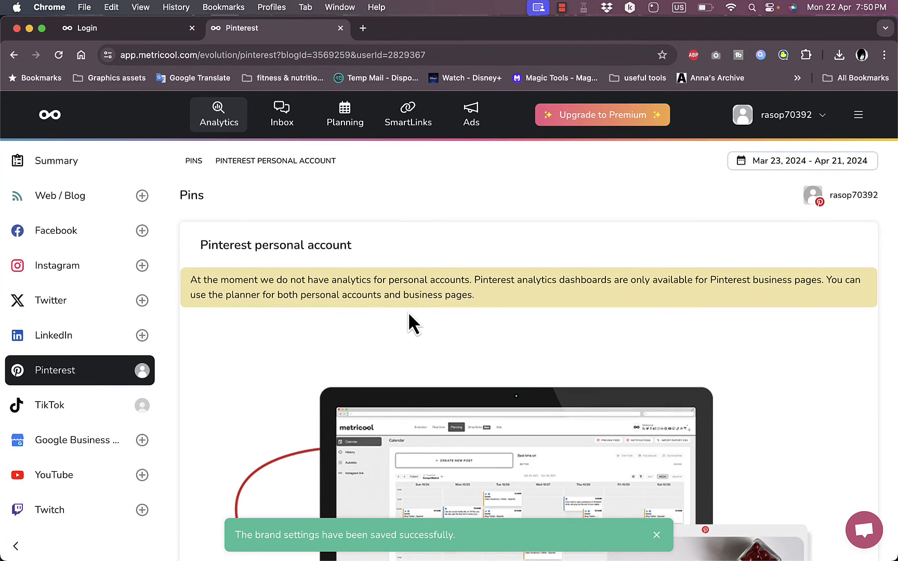
scroll(409, 314, down, 6)
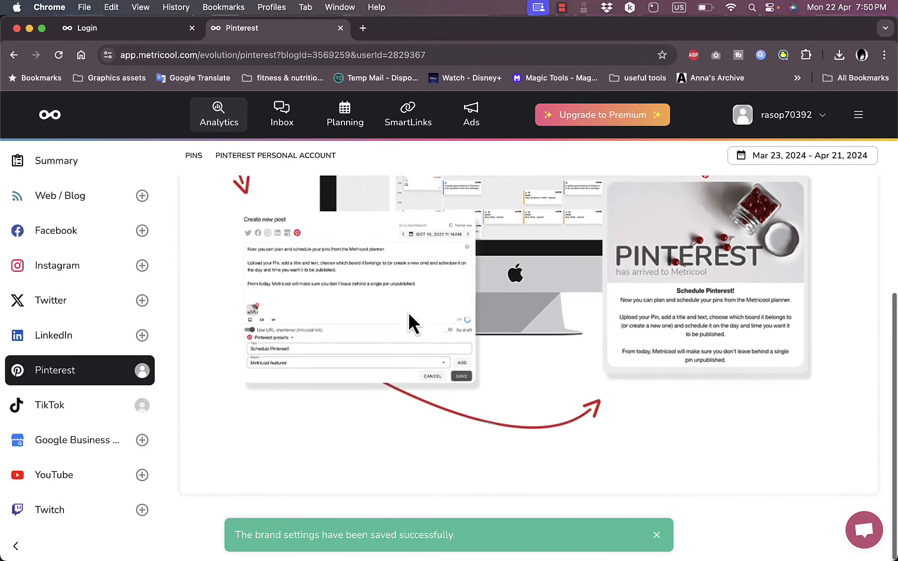
scroll(409, 322, up, 6)
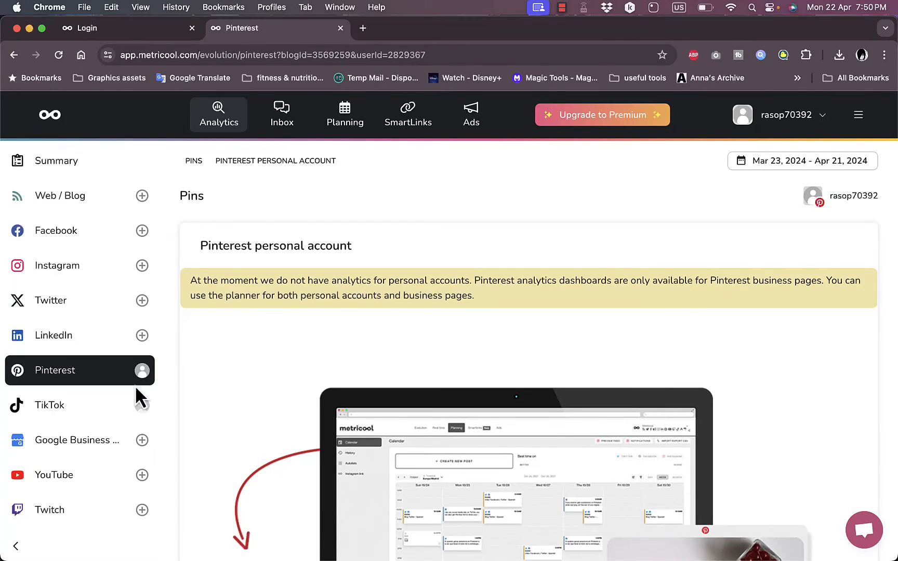
- Open the TikTok analytics and examine the community growth, views, interactions and list of posts
click(86, 414)
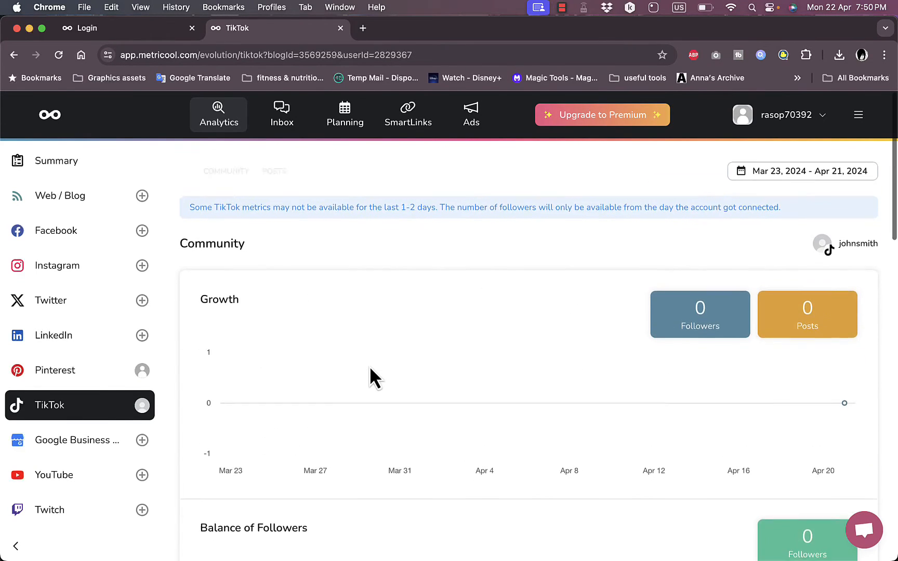
scroll(423, 291, down, 10)
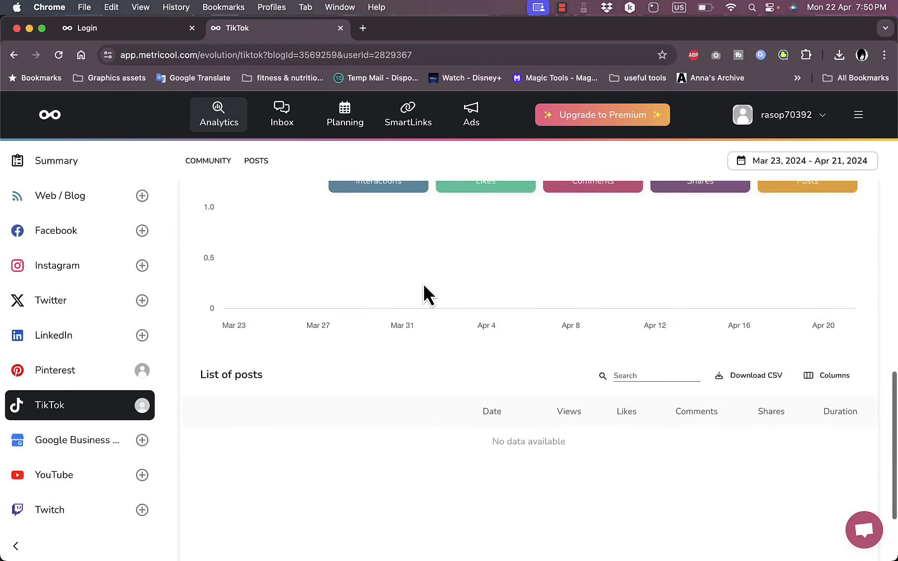
scroll(423, 291, up, 5)
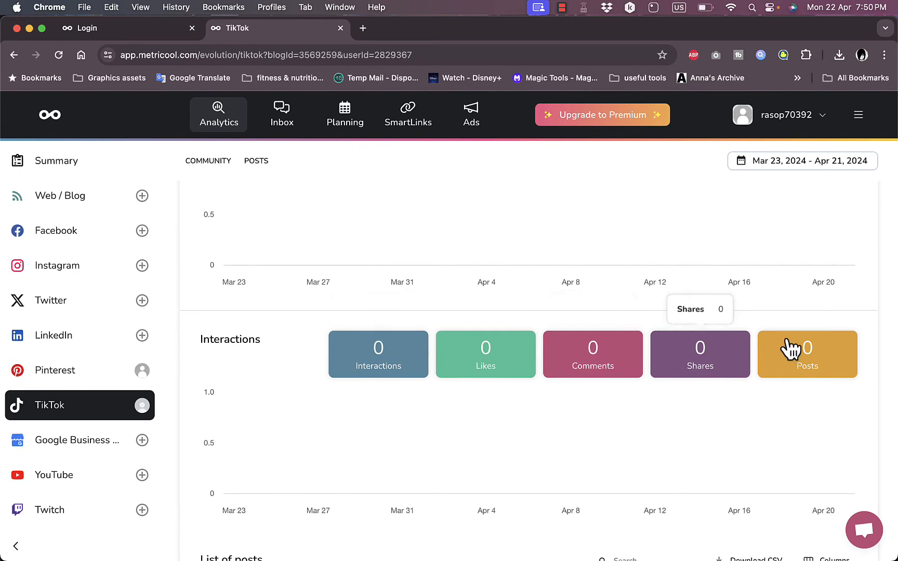
scroll(292, 216, down, 10)
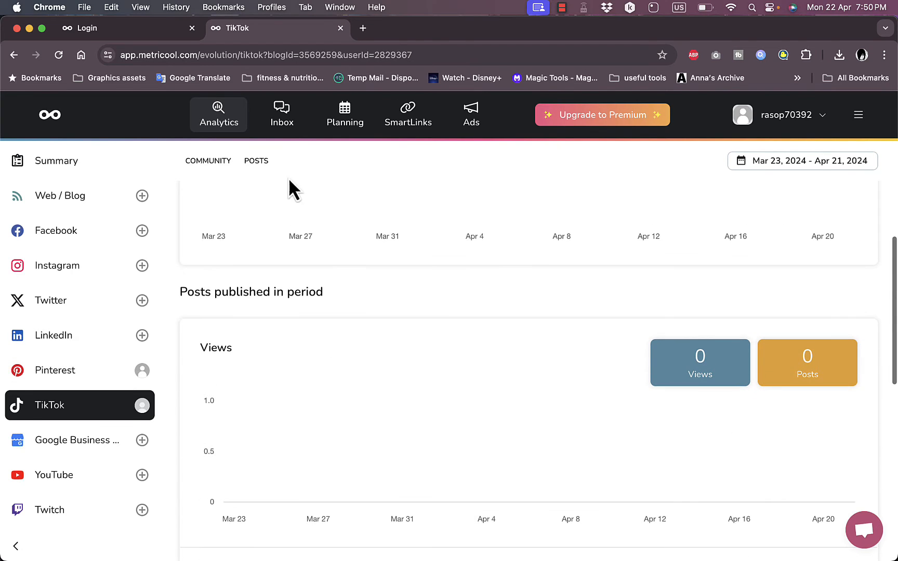
- Open the Inbox page and review its description and the accounts that can be connected for managing messages
click(283, 114)
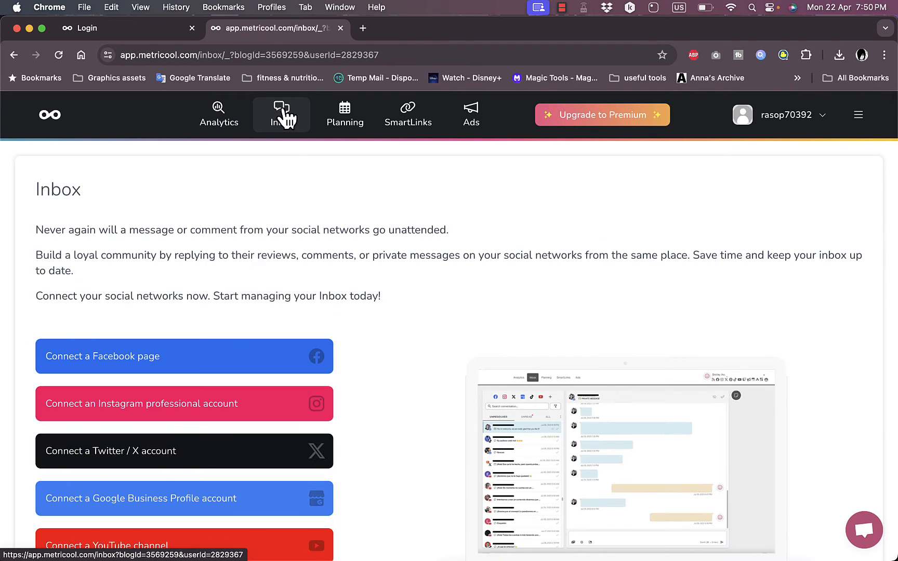
scroll(451, 323, down, 3)
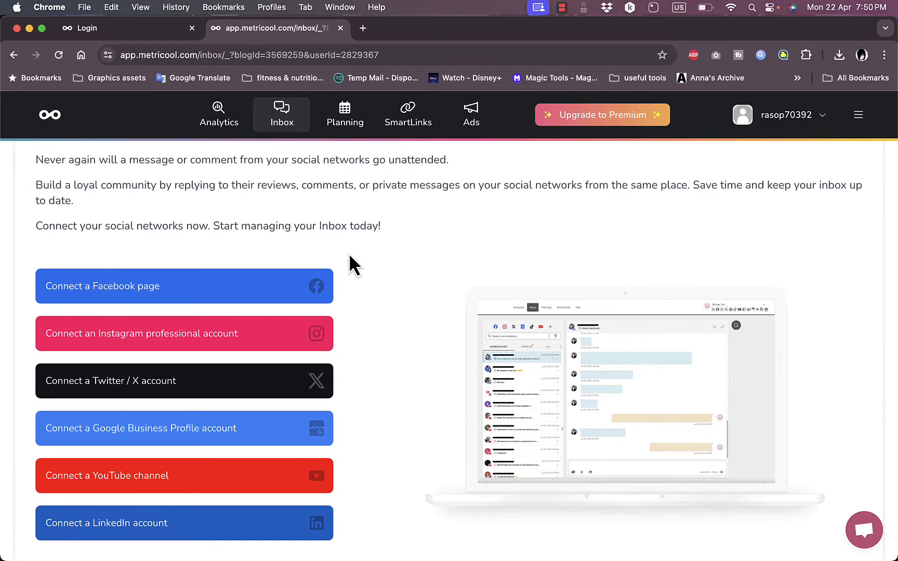
scroll(370, 302, up, 3)
scroll(370, 296, down, 3)
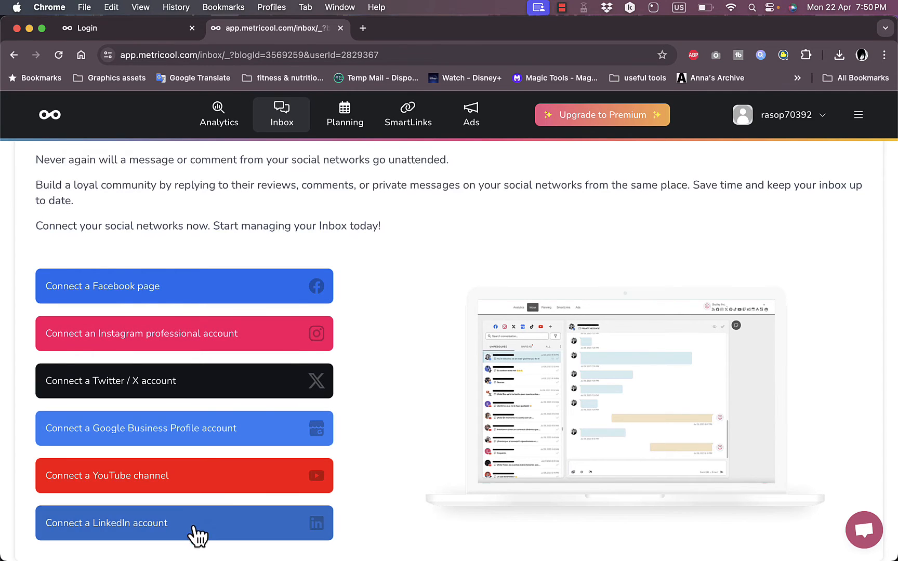
scroll(307, 341, up, 1)
scroll(307, 341, up, 3)
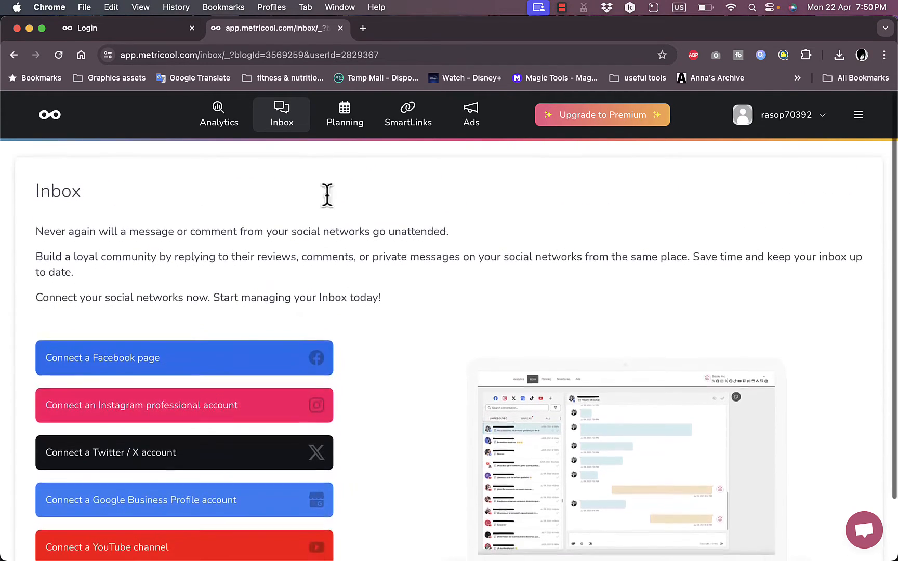
- Open the planning calendar and start a new post for Apr 25, 2024 at 9:00 AM, cancelling the Apr 23 draft
click(344, 110)
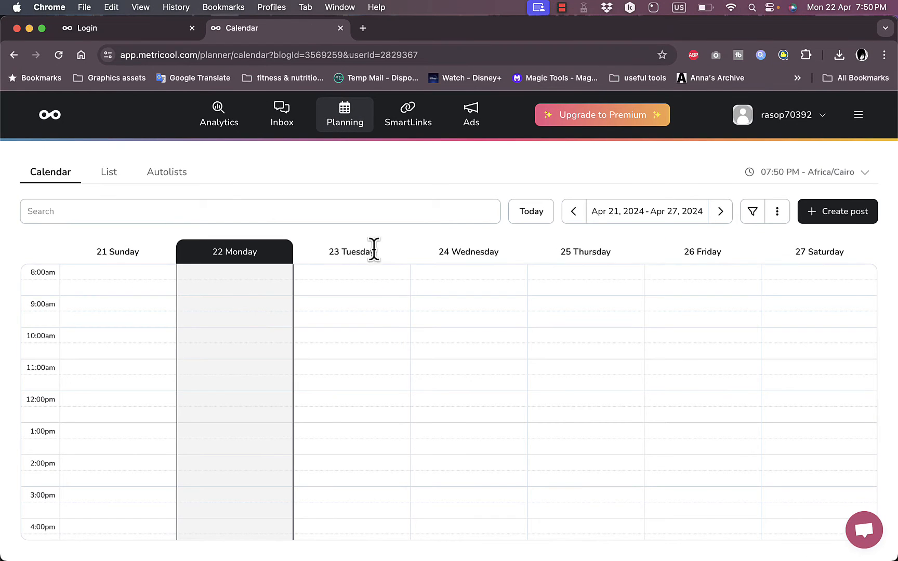
click(374, 278)
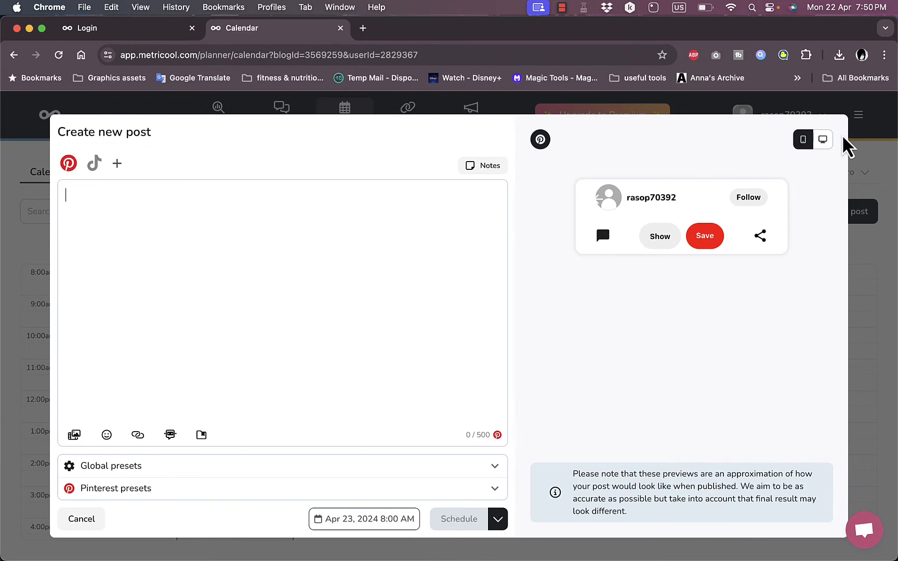
click(82, 518)
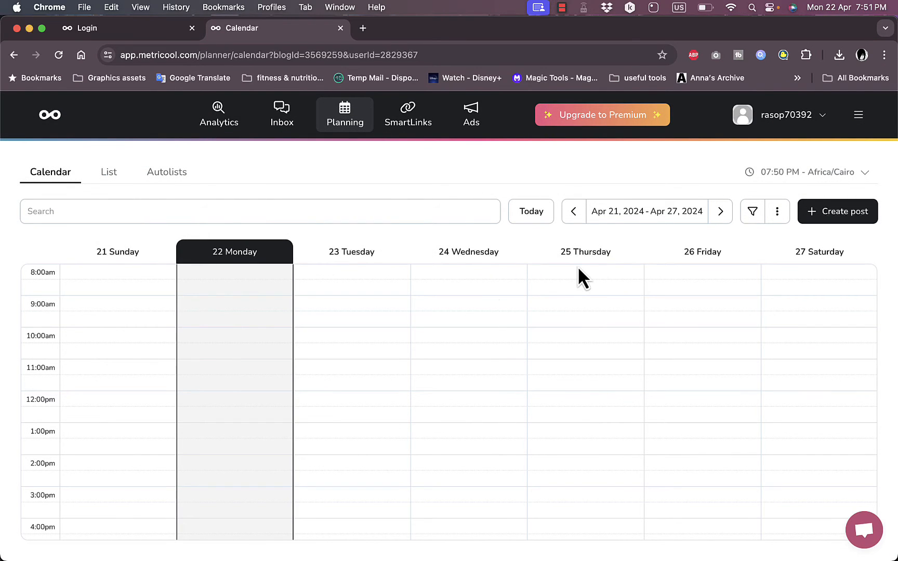
click(589, 305)
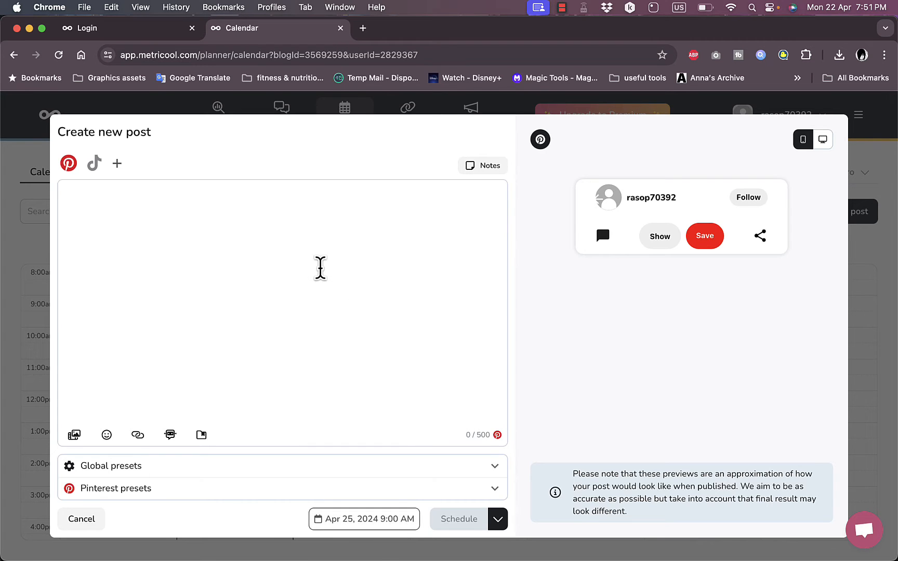
- Try adding TikTok as a target network for the post, and return to Pinterest only
click(96, 165)
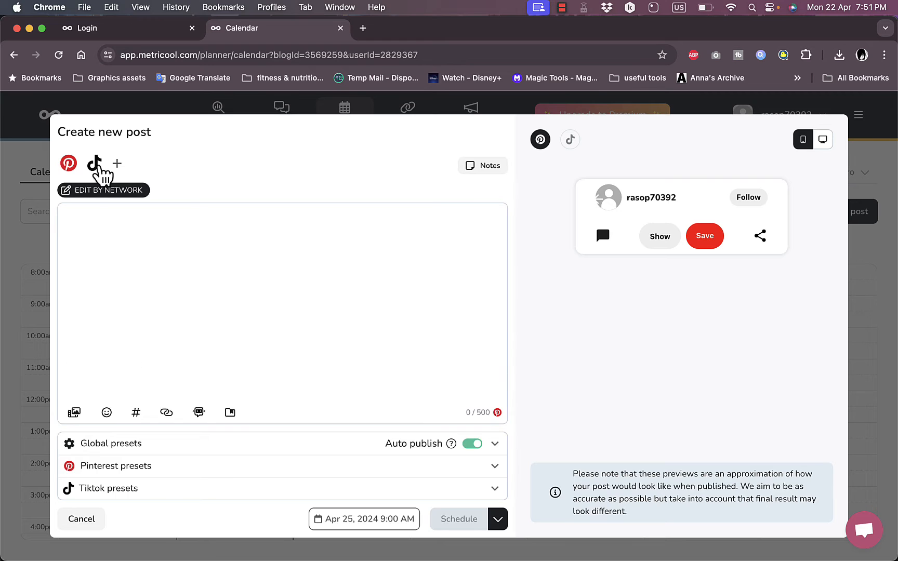
click(70, 164)
click(69, 165)
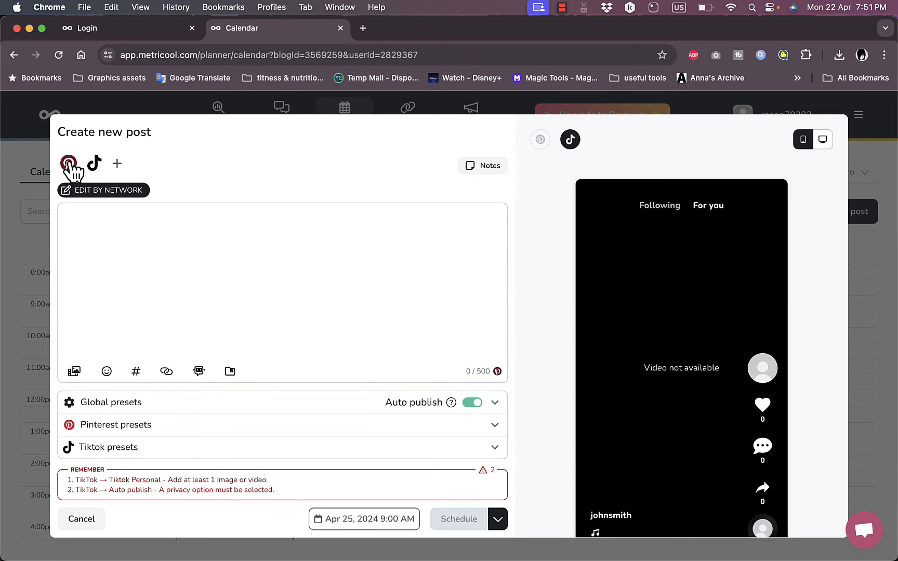
click(94, 164)
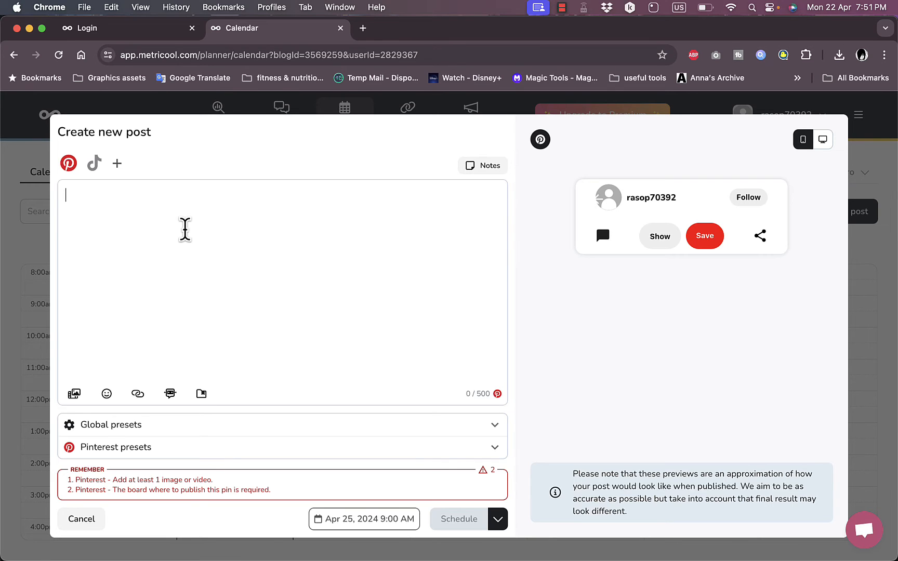
- Write "test post" as the post text and attach the mouse image 51aX53LvEZL._AC_SL1500_.jpg from the Downloads folder
text(test post)
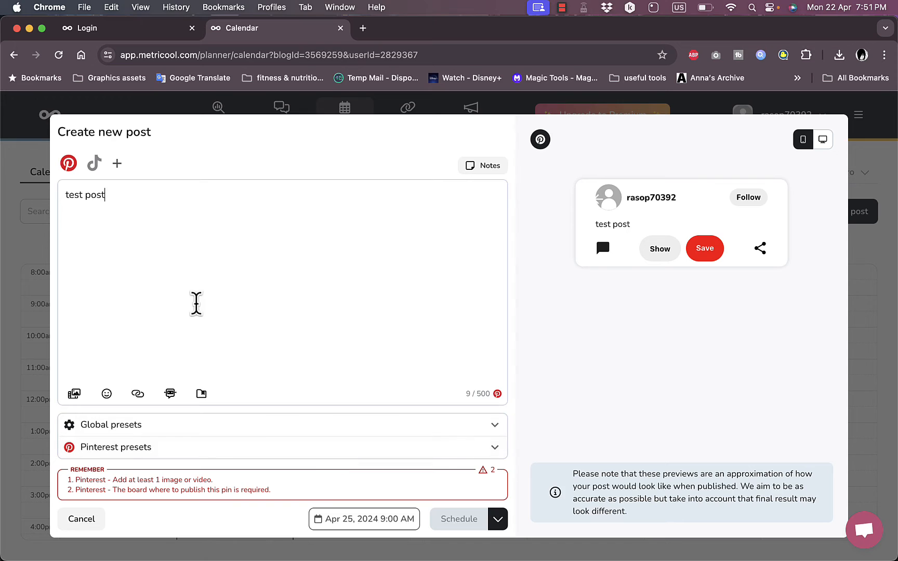
click(77, 397)
click(113, 270)
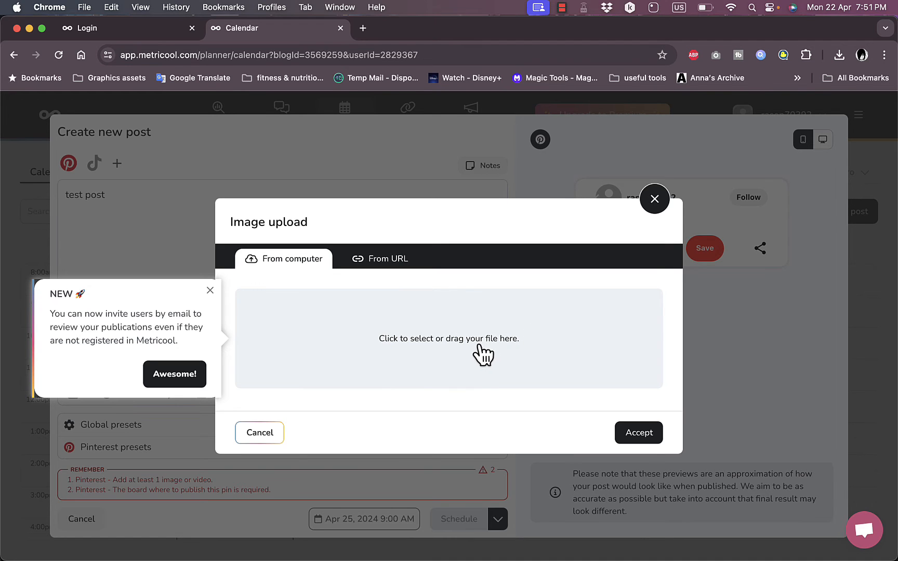
click(365, 352)
click(338, 297)
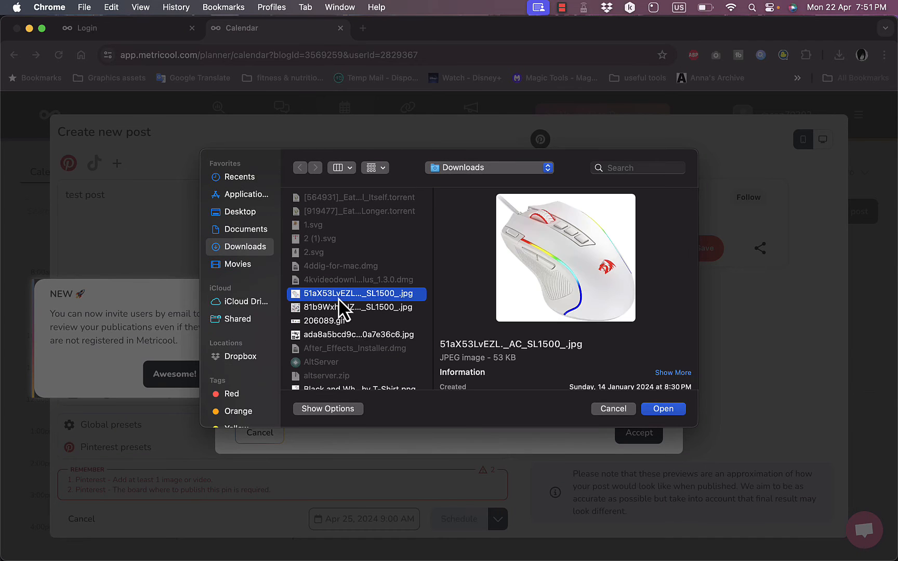
click(659, 408)
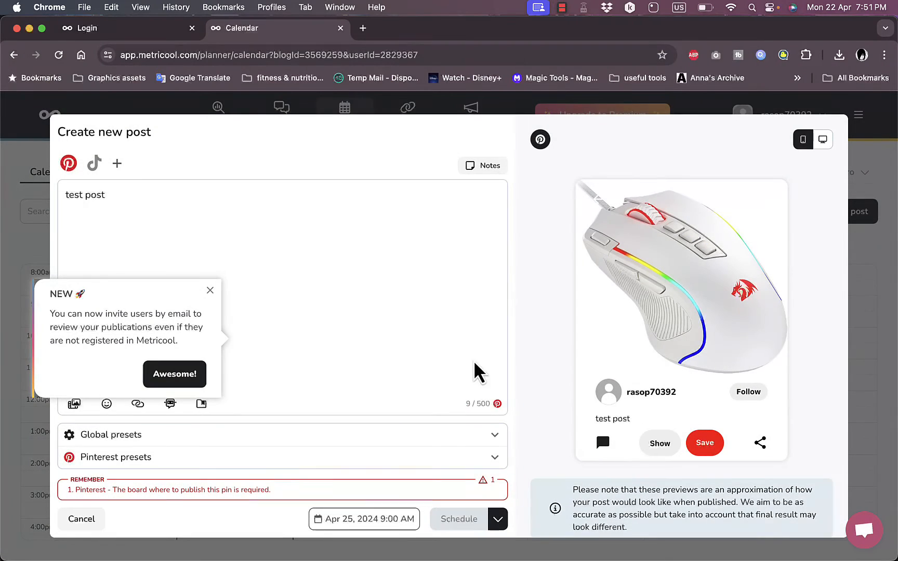
click(210, 291)
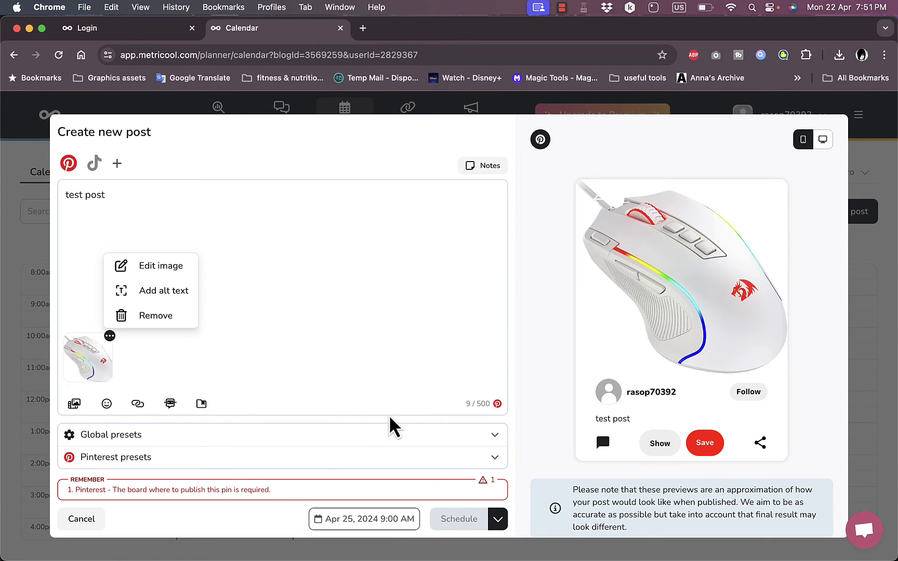
- Create a Pinterest board named "test" for the post in the Pinterest presets, and schedule the post
click(494, 461)
click(493, 461)
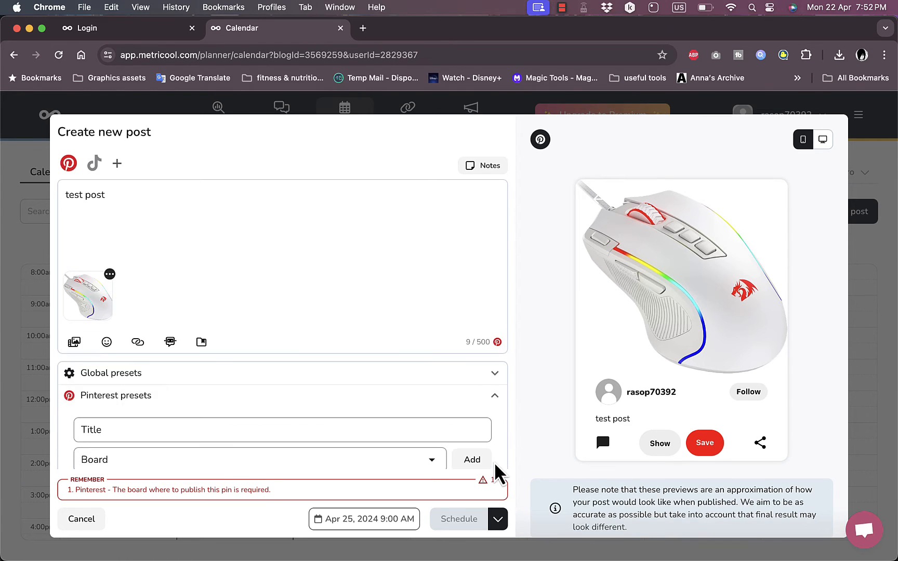
scroll(373, 416, down, 3)
click(432, 397)
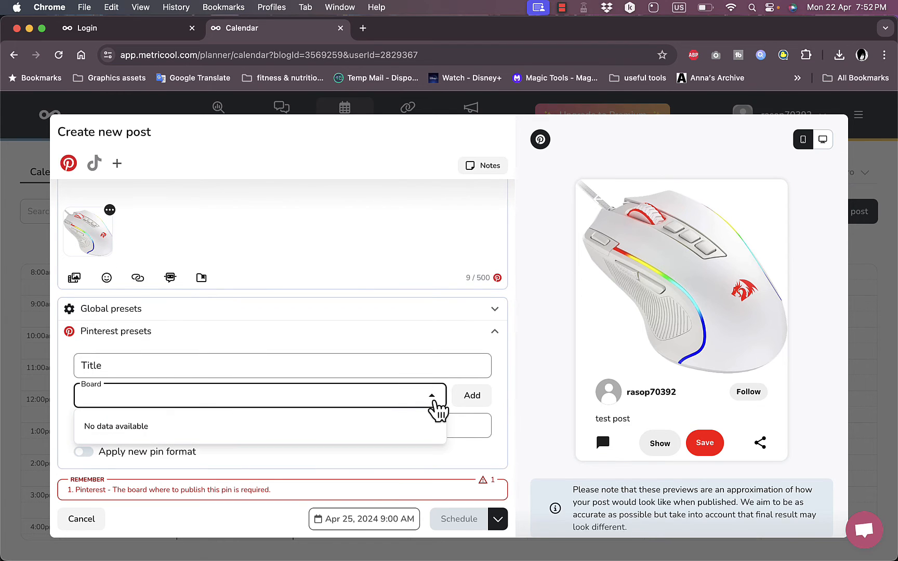
click(459, 395)
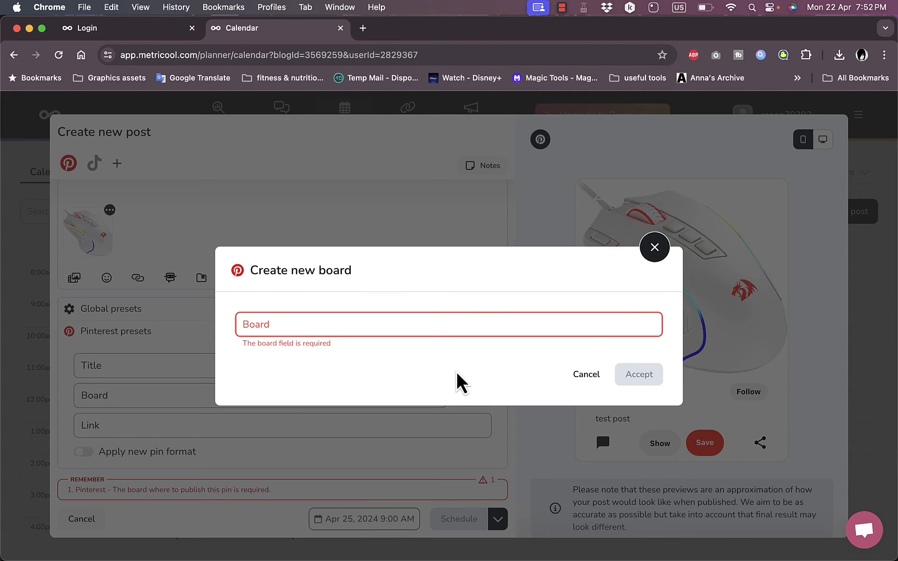
click(441, 333)
text(test)
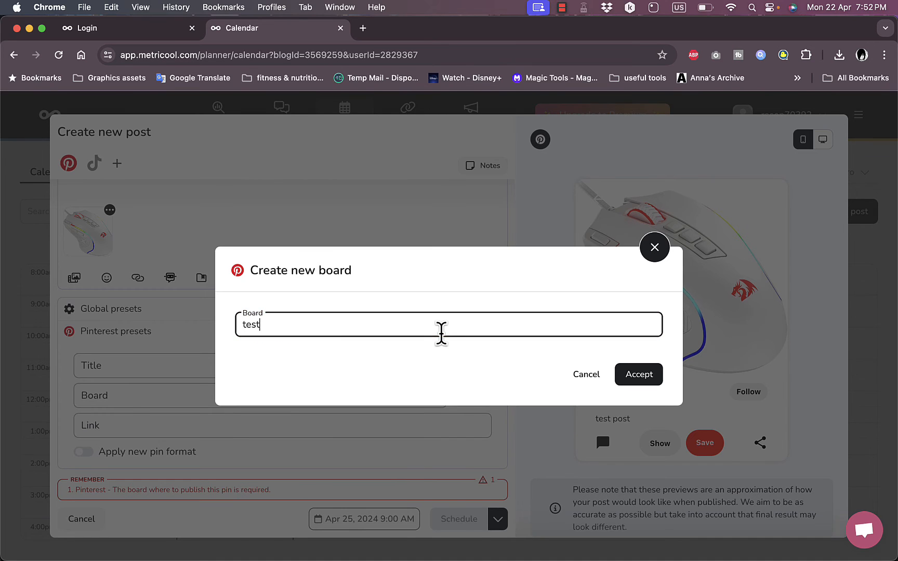
click(641, 375)
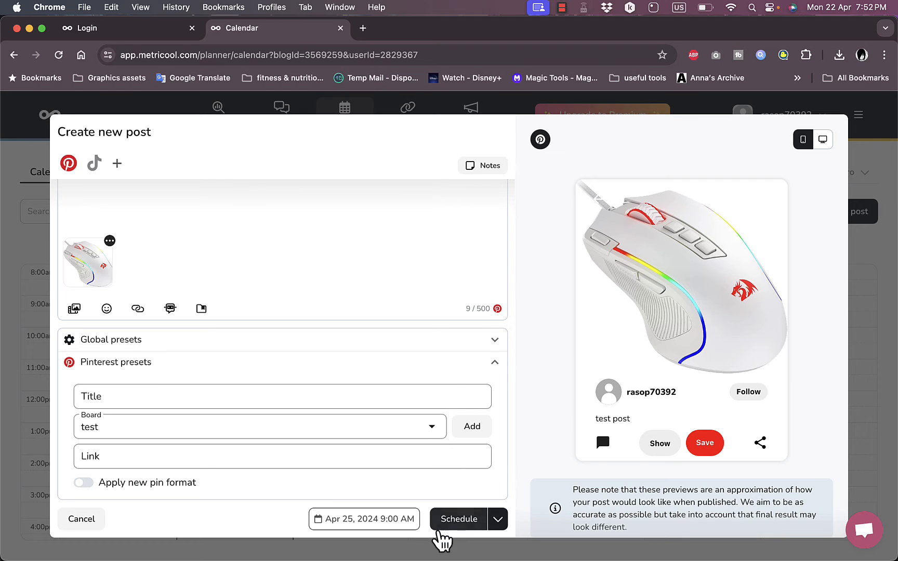
click(458, 521)
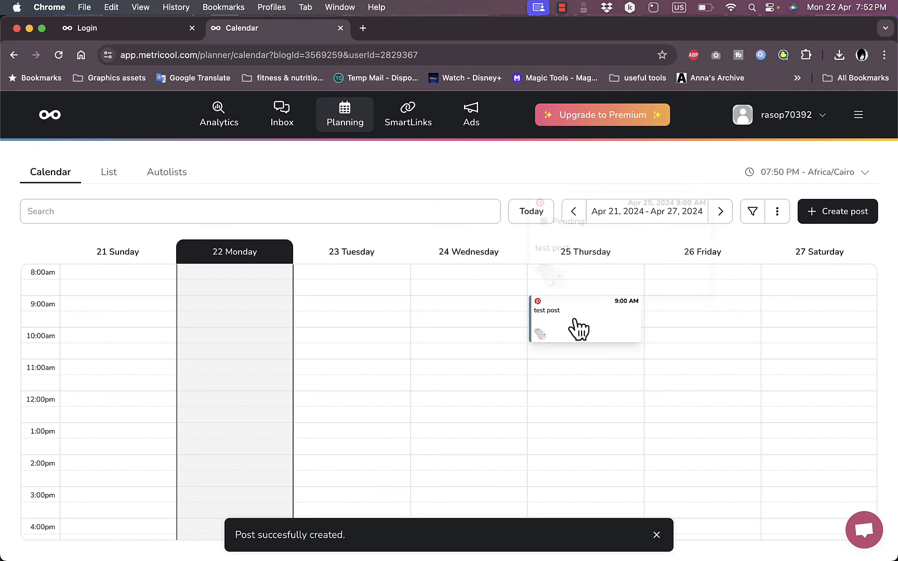
mouse_move(576, 330)
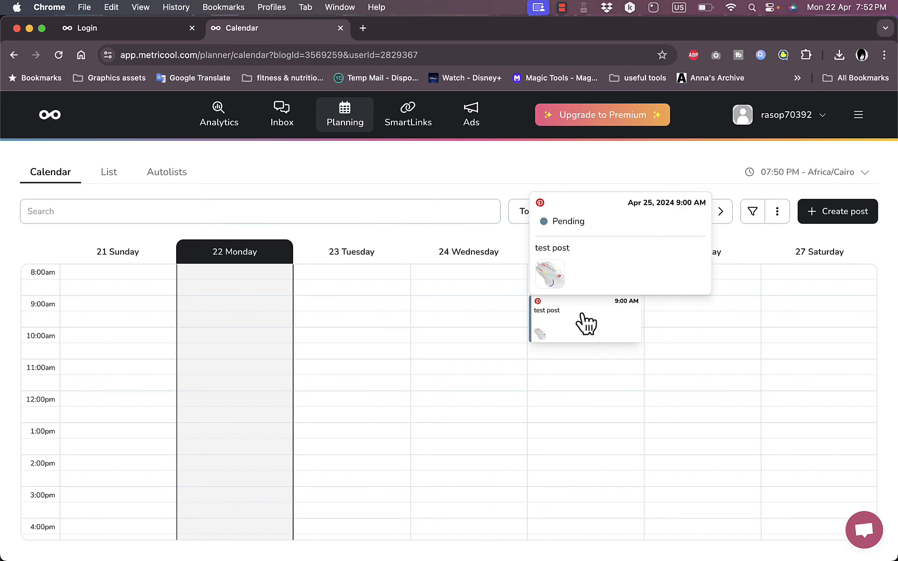
- Start a new TikTok-only post, explore its TikTok and global presets, toggle Auto publish off and on, and discard the draft
click(828, 216)
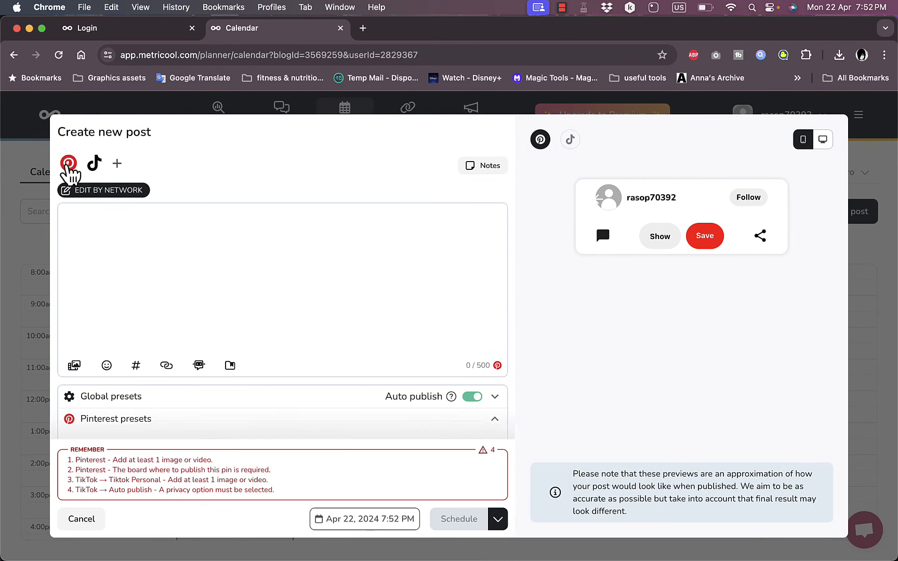
click(68, 165)
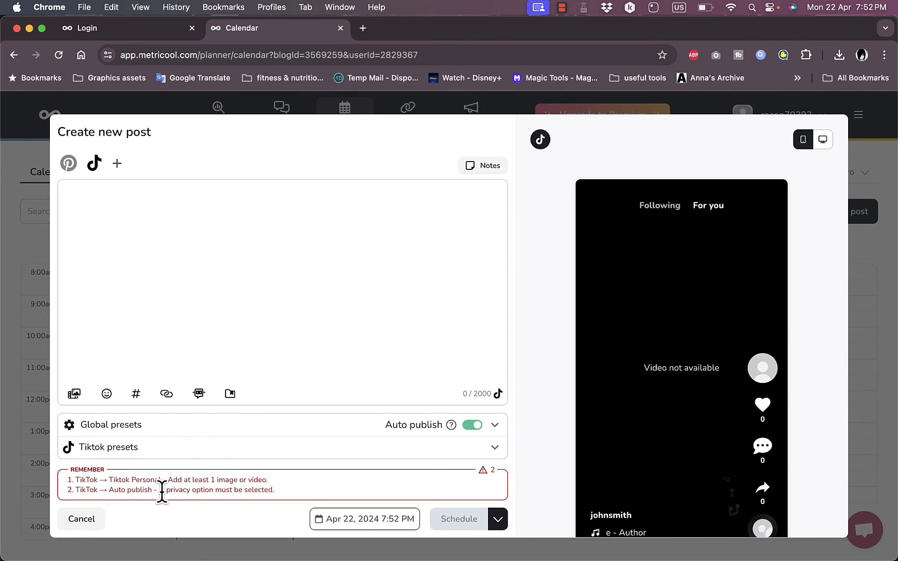
click(281, 448)
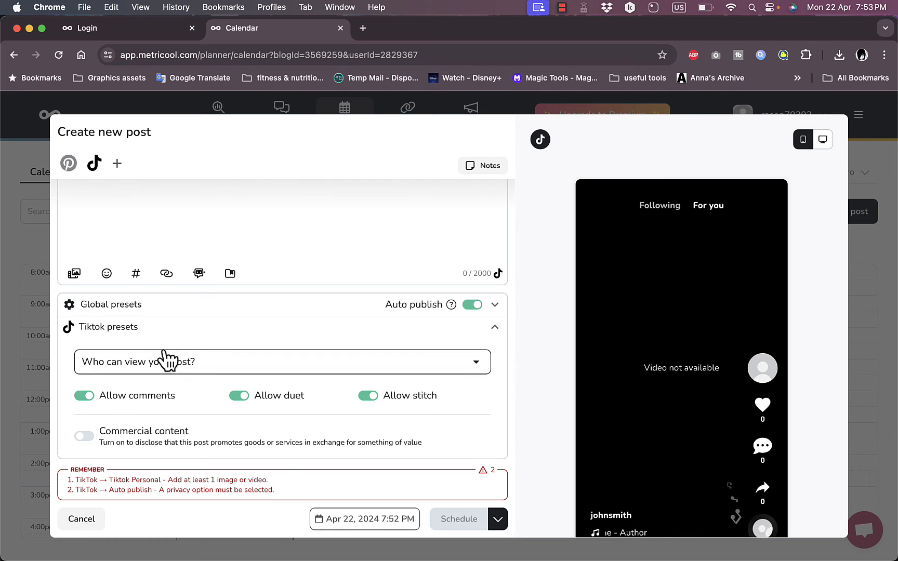
click(229, 315)
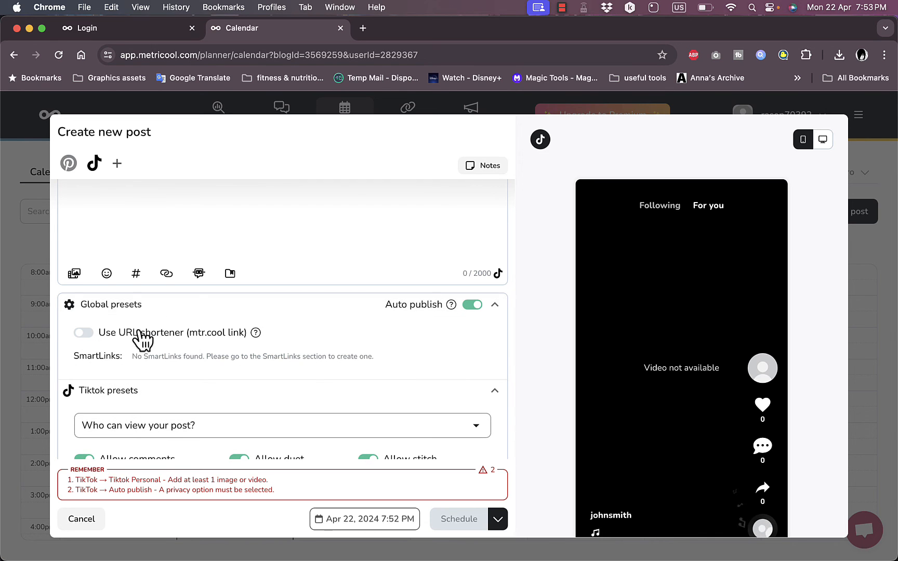
click(472, 306)
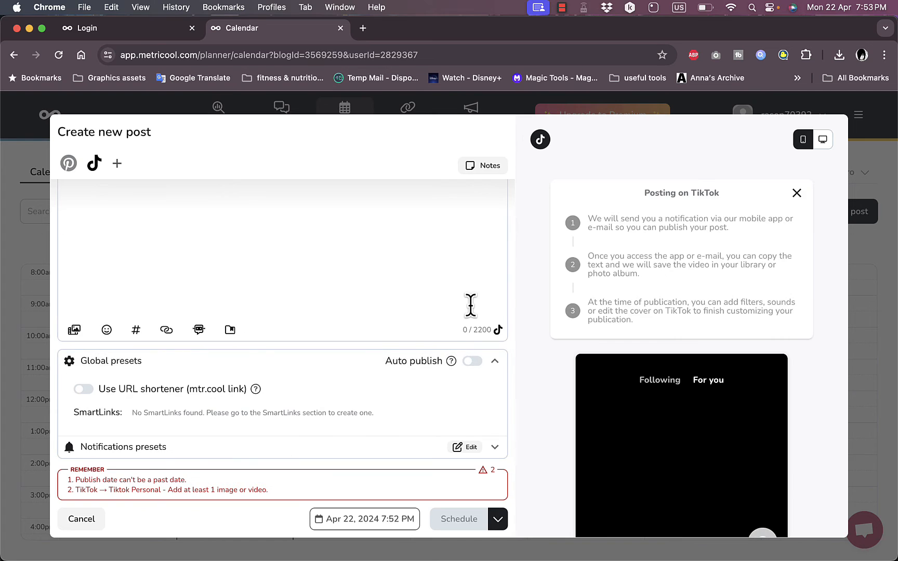
click(472, 362)
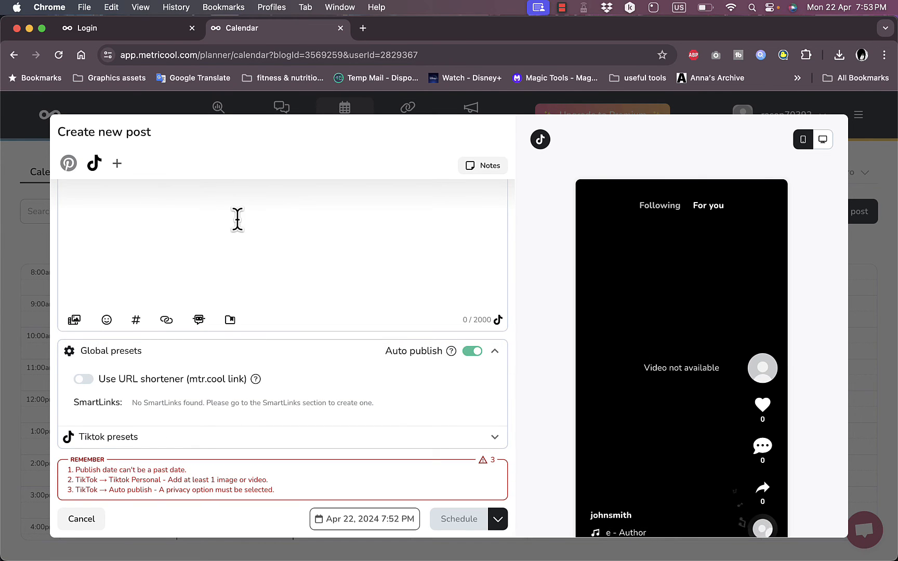
scroll(238, 218, up, 1)
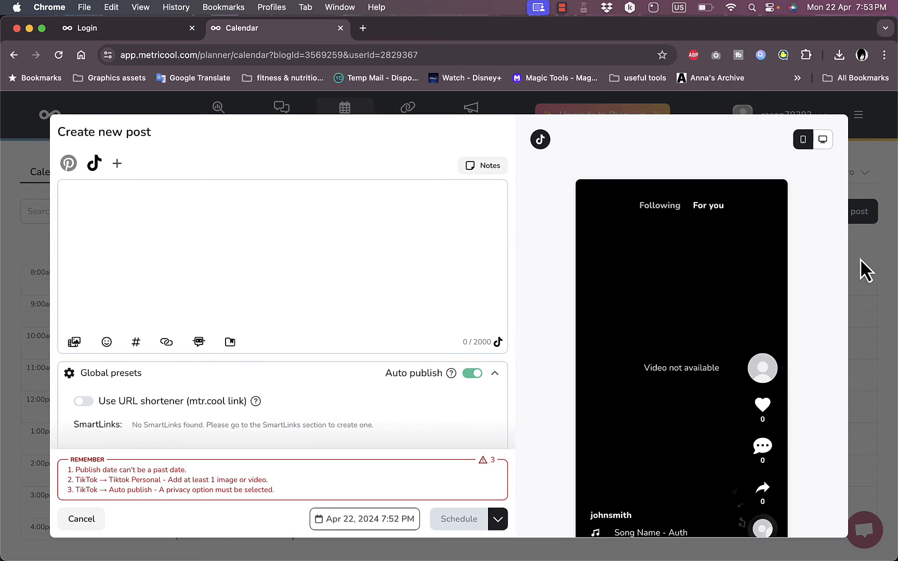
click(89, 521)
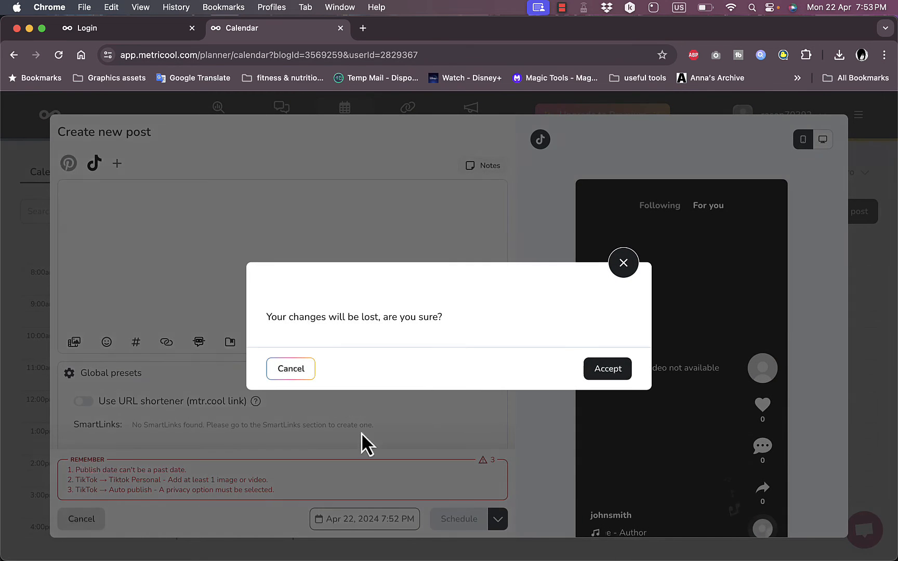
click(600, 369)
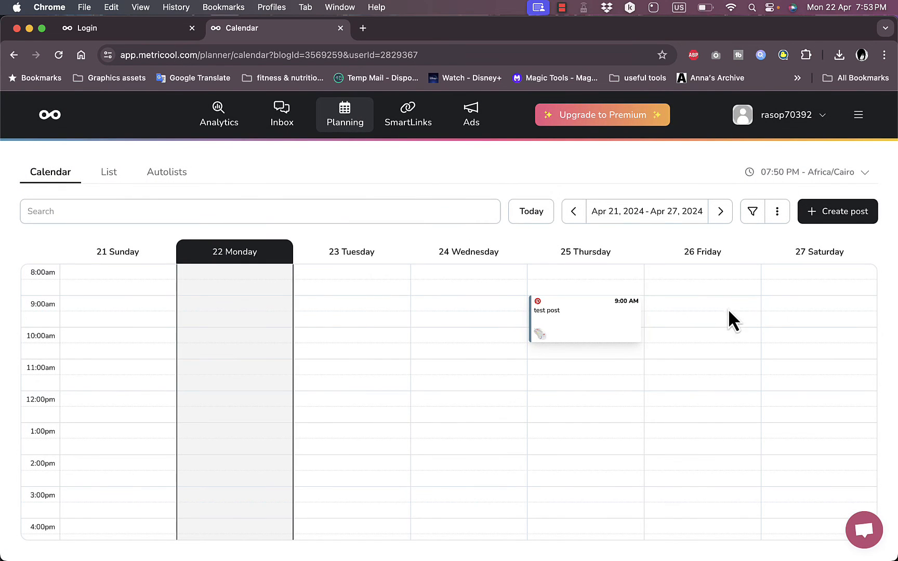
- Start a post for Apr 27, 2024 at 8:00 AM, view its TikTok preview in desktop format, and cancel it
click(836, 278)
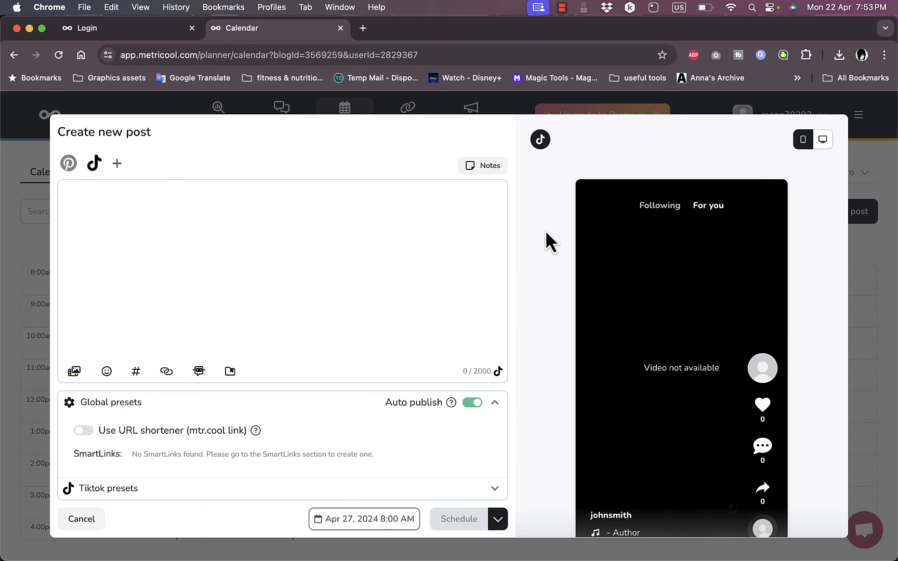
click(822, 141)
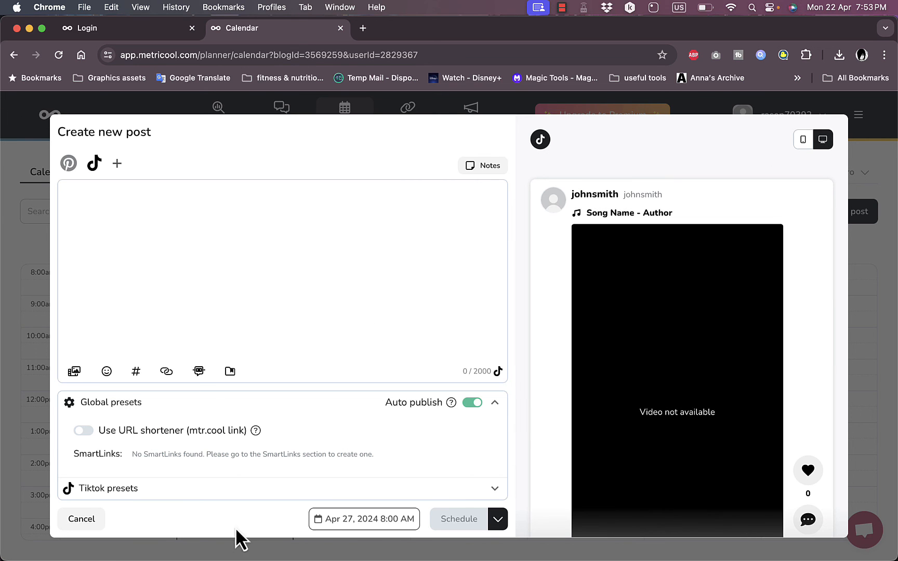
click(81, 519)
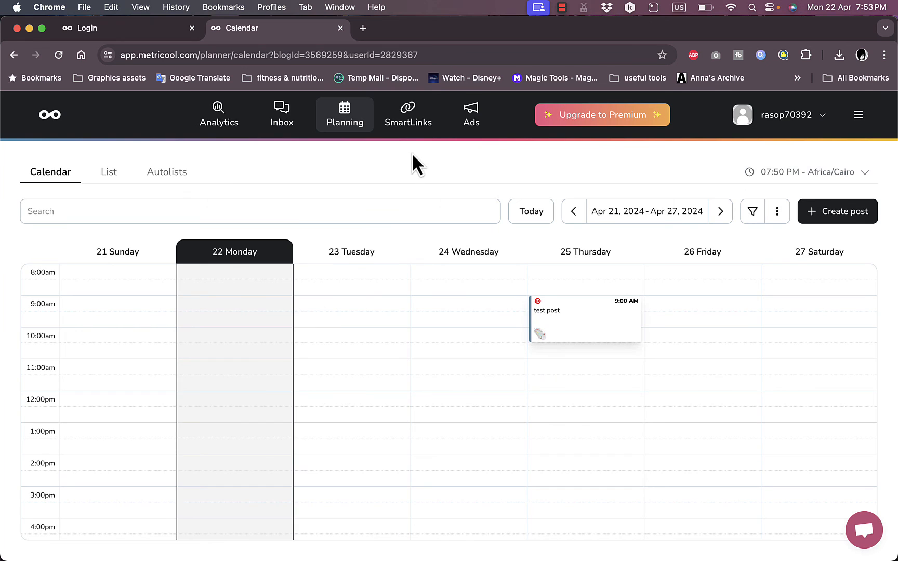
- Review the SmartLinks page and the Ads campaigns page with its connectable accounts, and return to the analytics
click(415, 124)
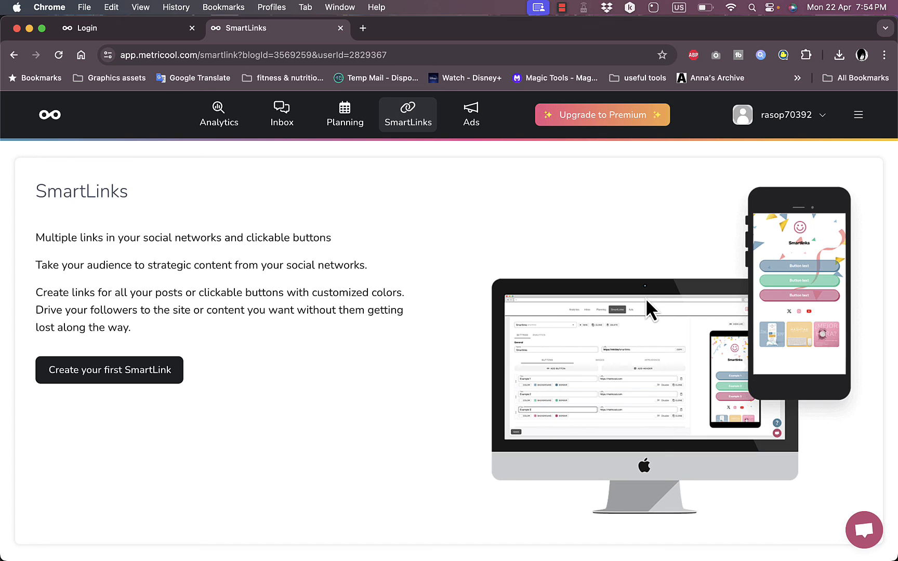
click(469, 128)
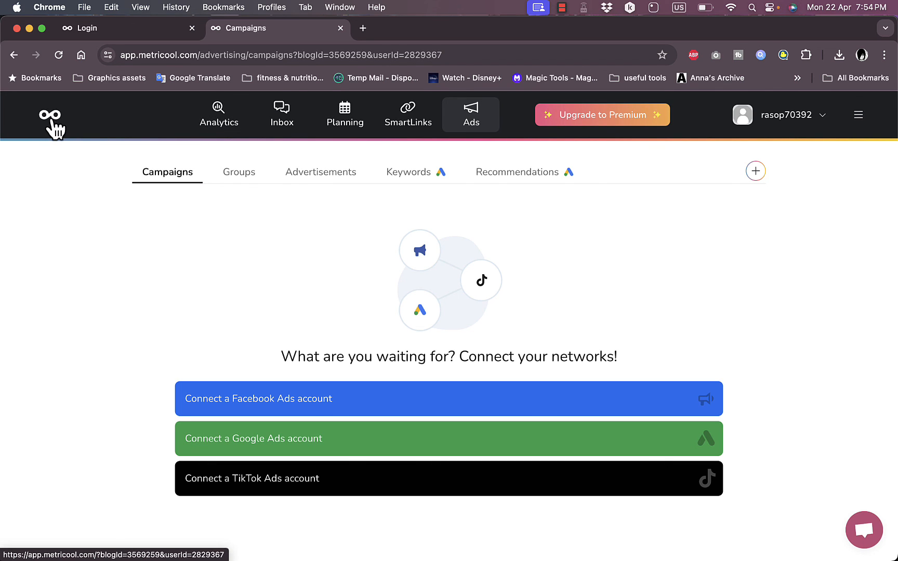
click(235, 134)
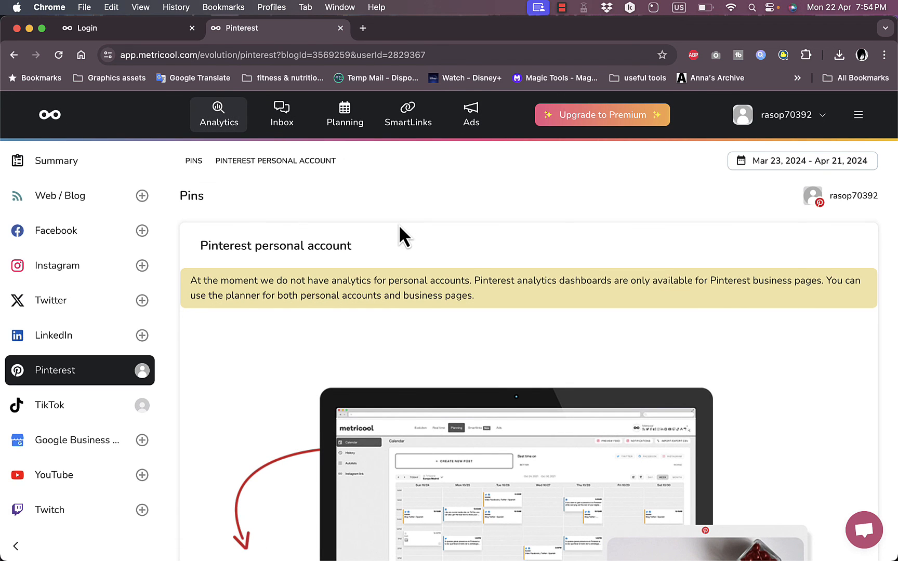